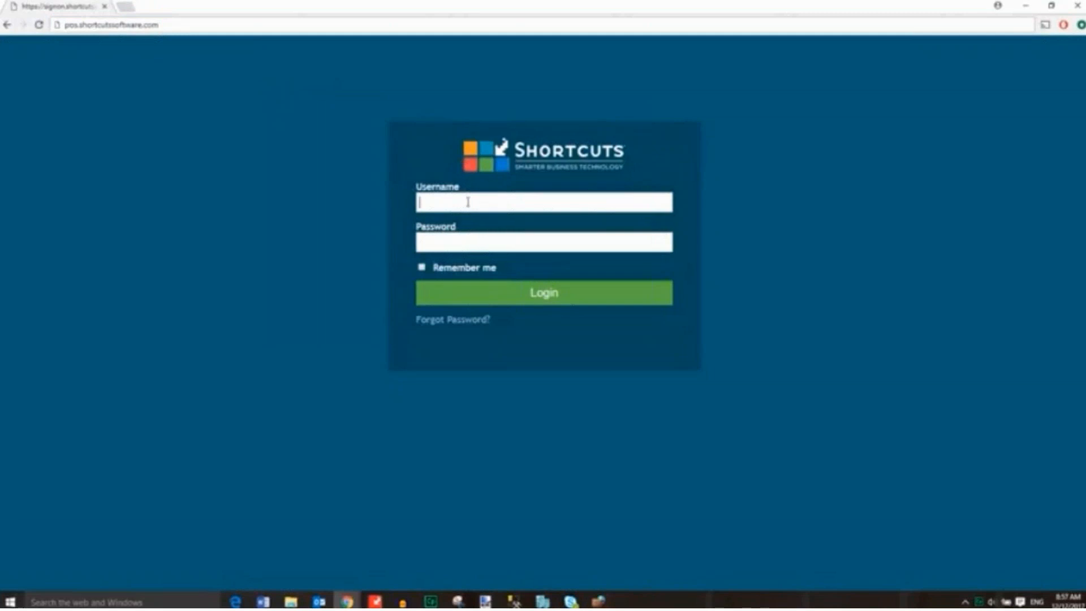
Enter the Shortcuts login e-mail address in the sign-in username field.
{"action": "type", "text": "cuts.com"}
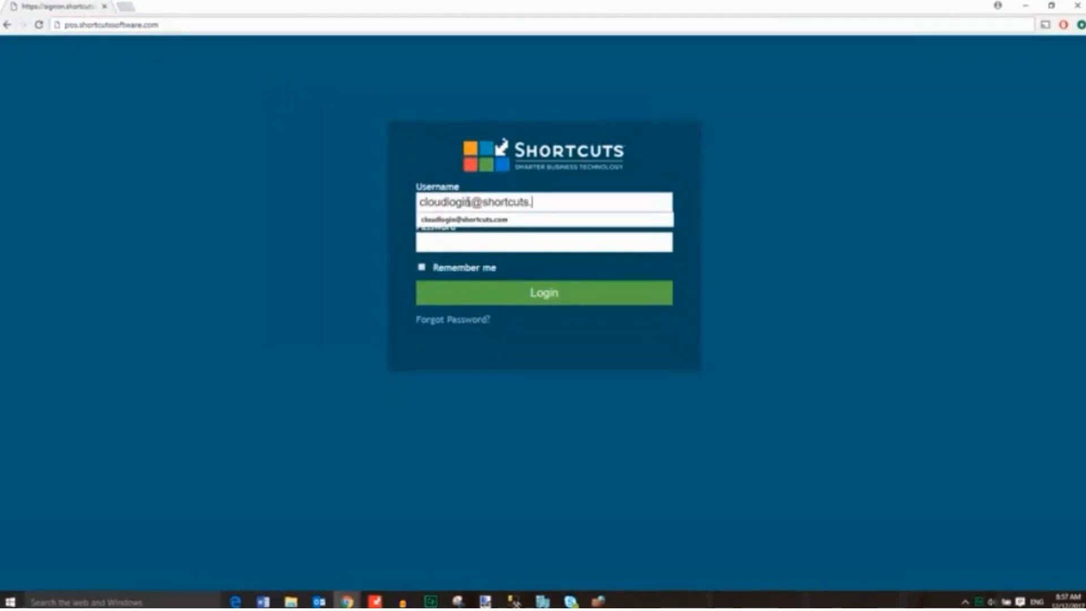
Enter the account password and log in to Shortcuts Cloud.
{"action": "left_click", "coordinate": [448, 241]}
{"action": "type", "text": "password1"}
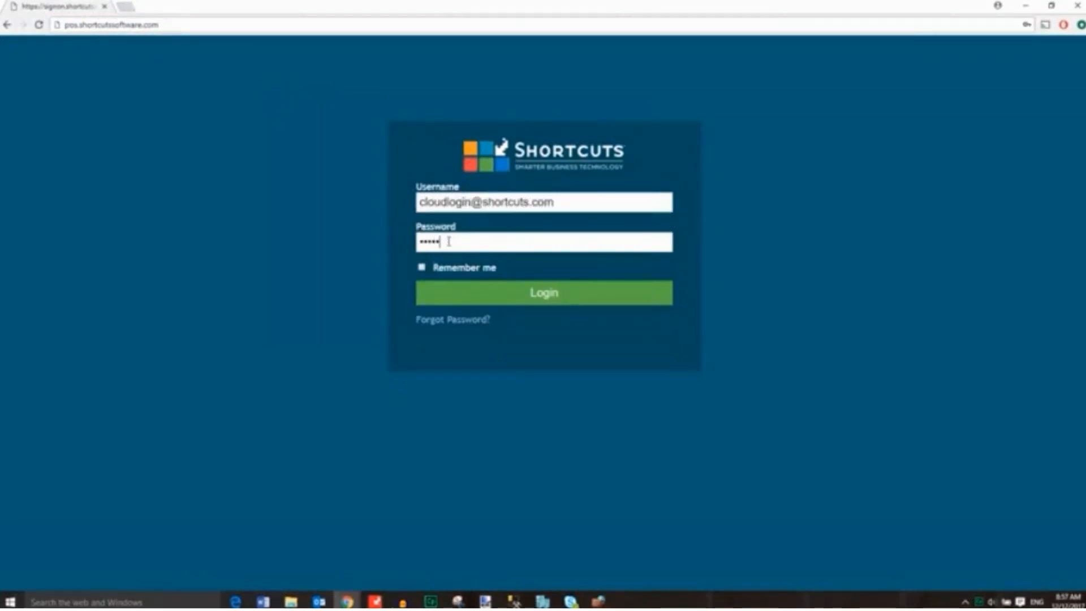
{"action": "left_click", "coordinate": [531, 291]}
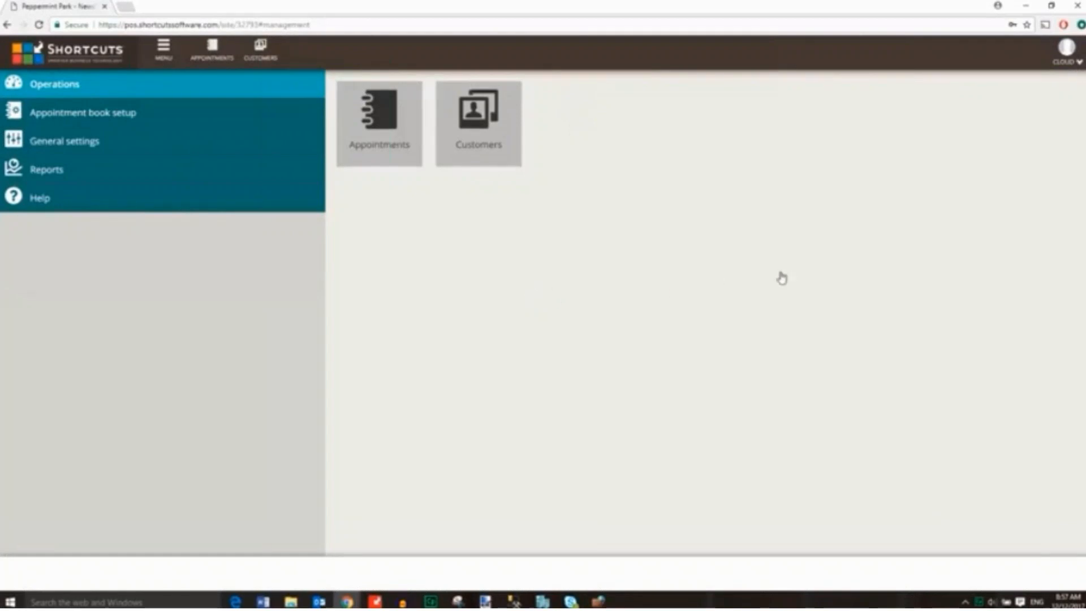
Switch the active site to Peppermint Park - Ashgrove.
{"action": "left_click", "coordinate": [1064, 57]}
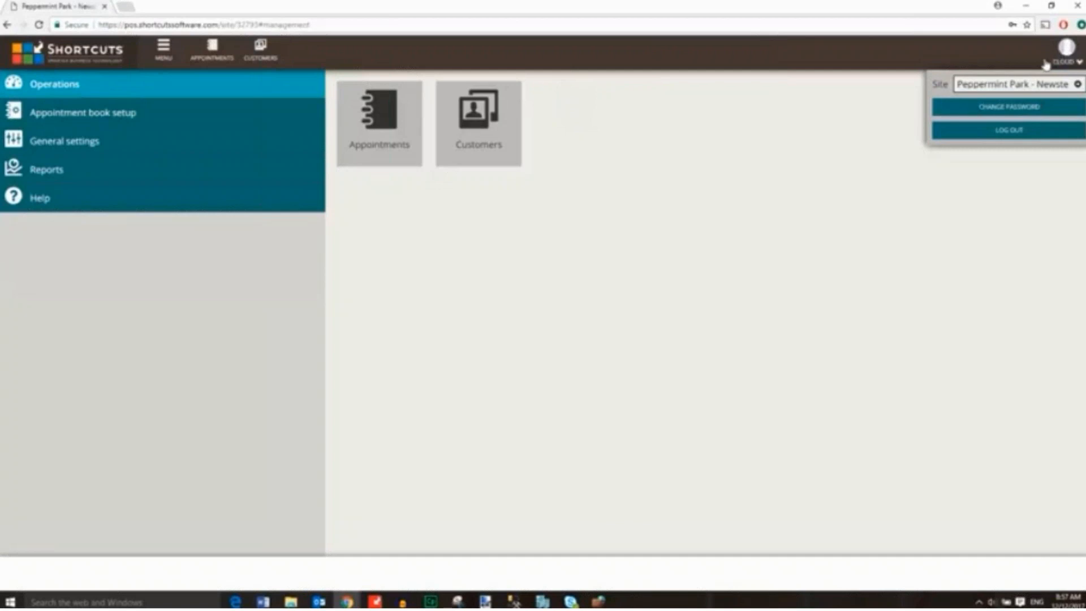
{"action": "left_click", "coordinate": [1040, 86]}
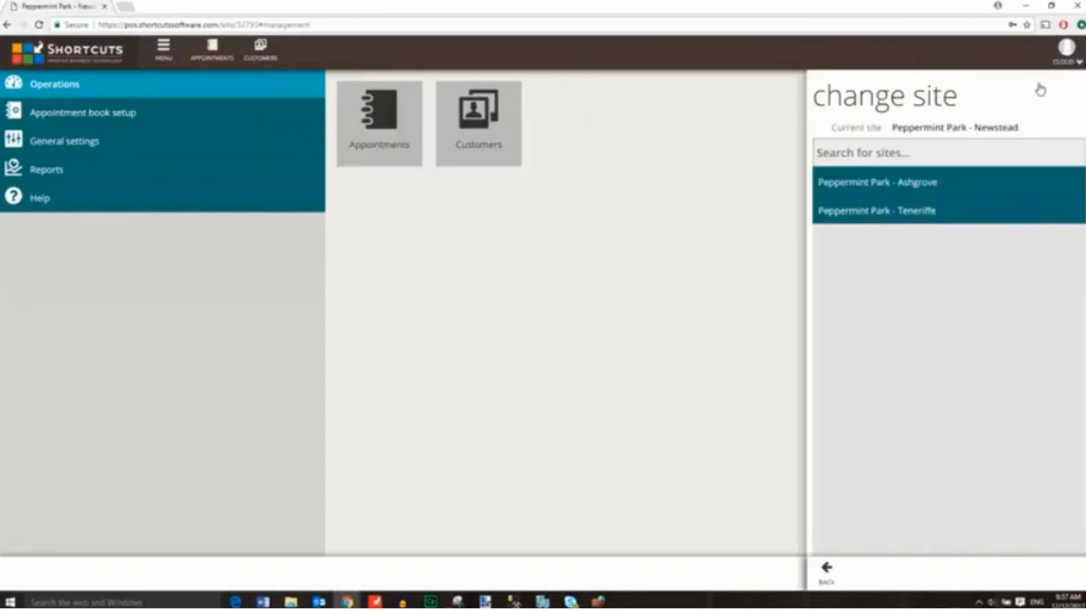
{"action": "left_click", "coordinate": [941, 184]}
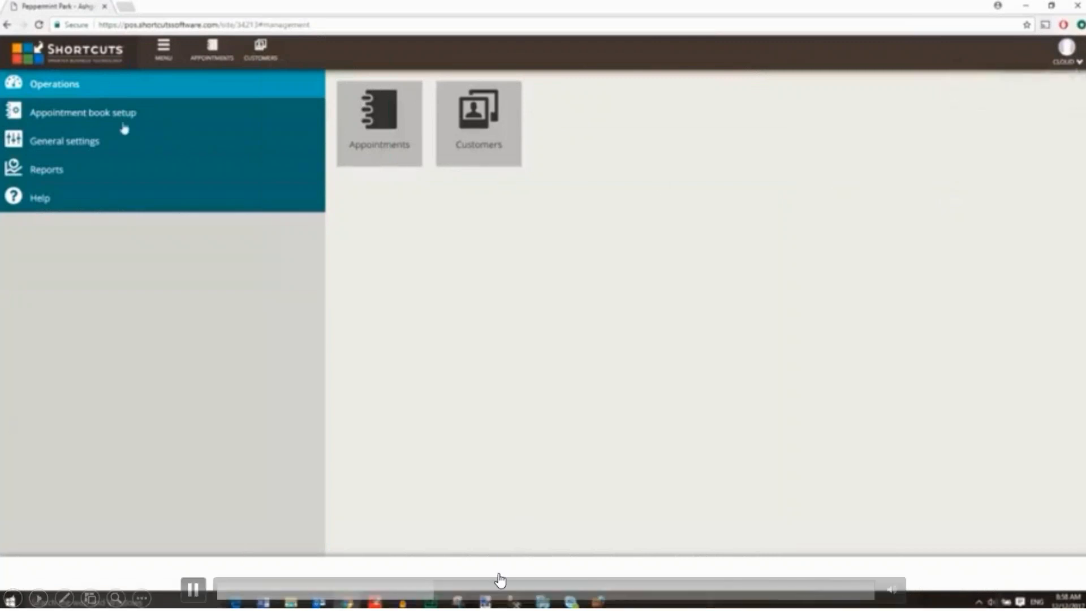
Skip ahead in the demo video, pause it, and advance to the Introducing Cloud Upsell slide.
{"action": "left_click", "coordinate": [494, 591]}
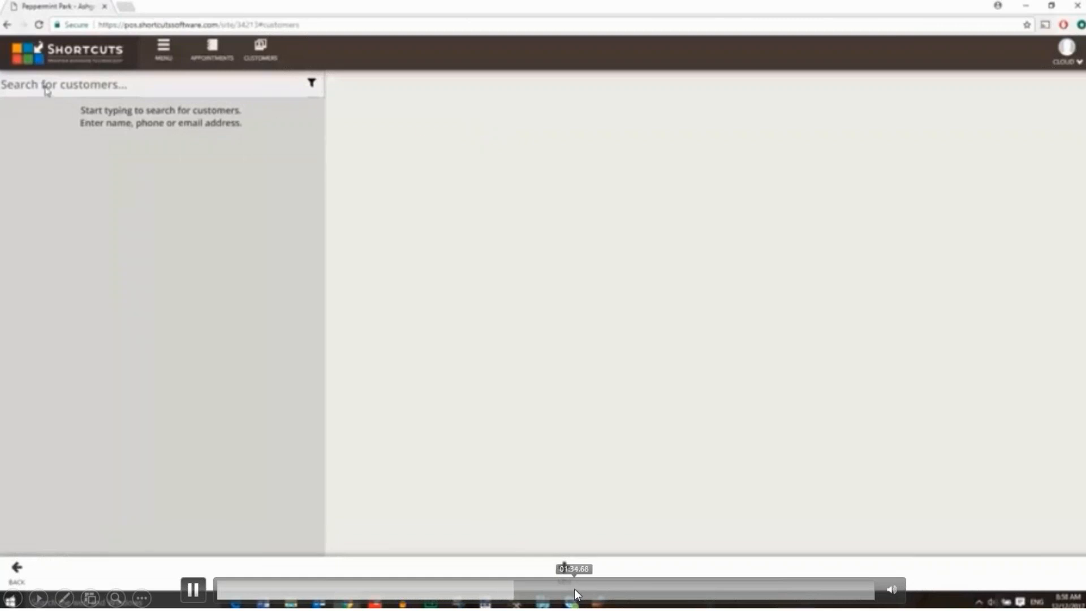
{"action": "left_click", "coordinate": [558, 363]}
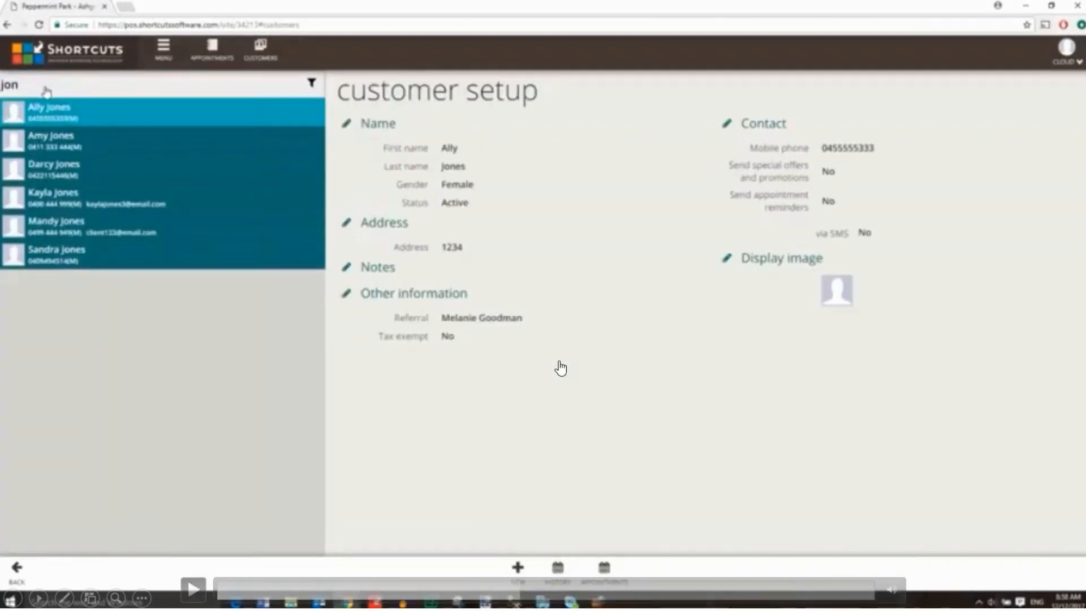
{"action": "key", "text": "Right"}
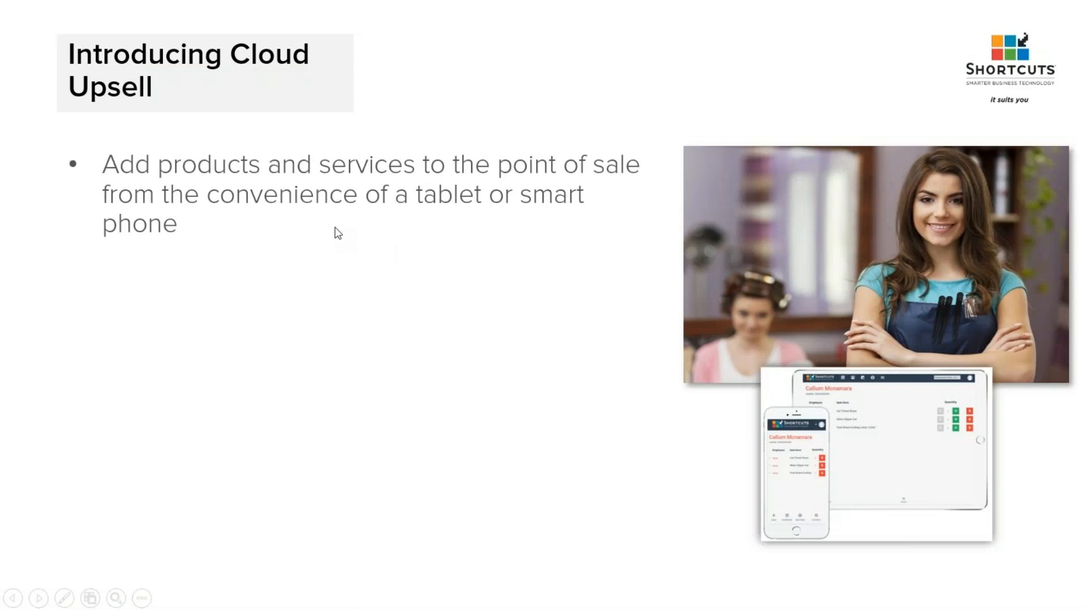
Exit the slideshow and bring up the Shortcuts Customer Console tab in Edge.
{"action": "key", "text": "Escape"}
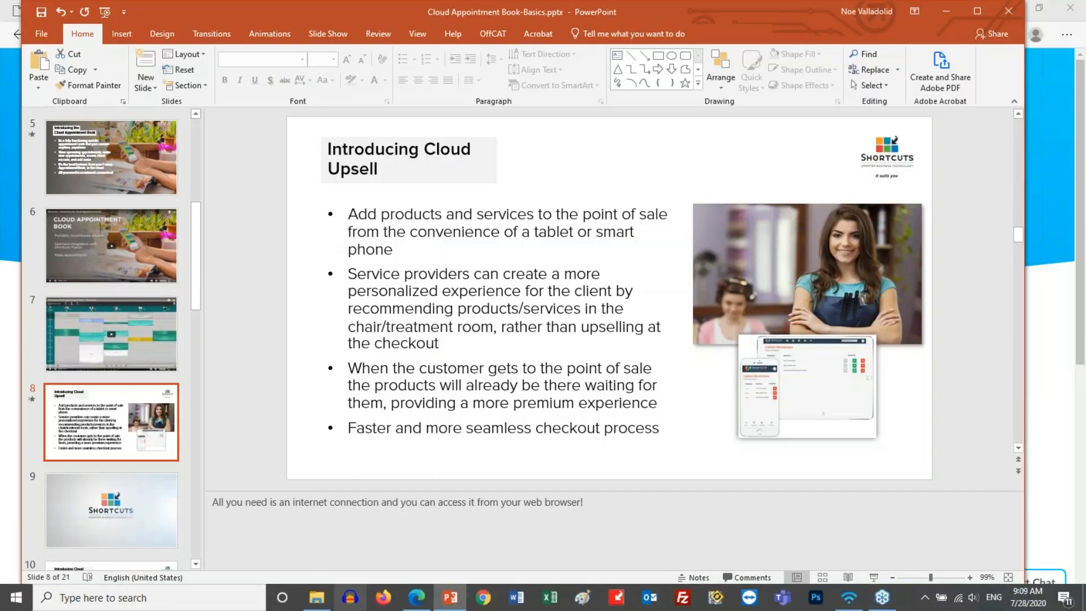
{"action": "left_click", "coordinate": [424, 603]}
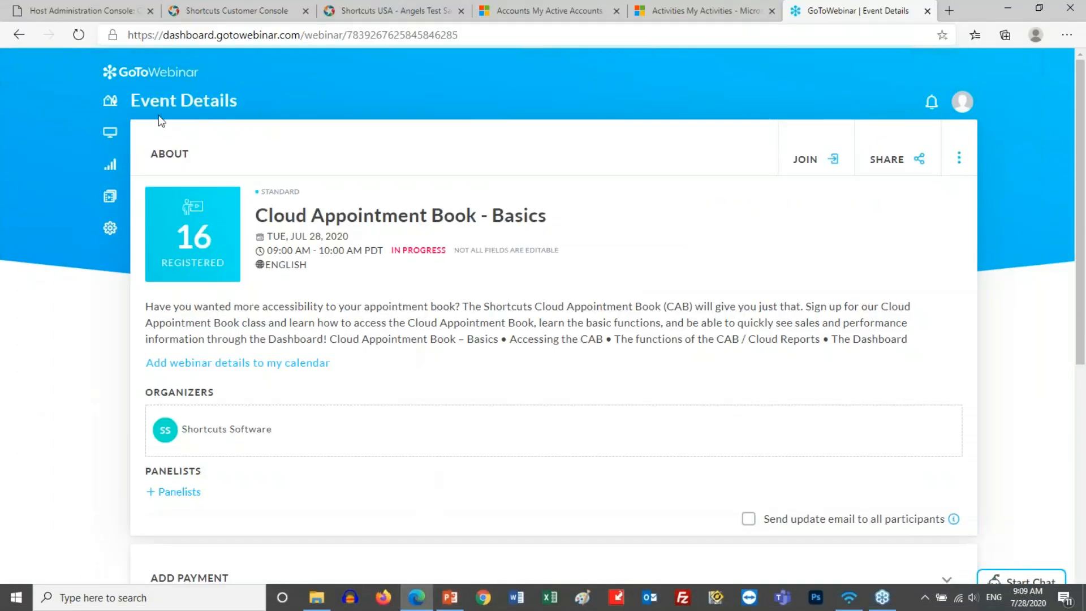
{"action": "left_click", "coordinate": [214, 17]}
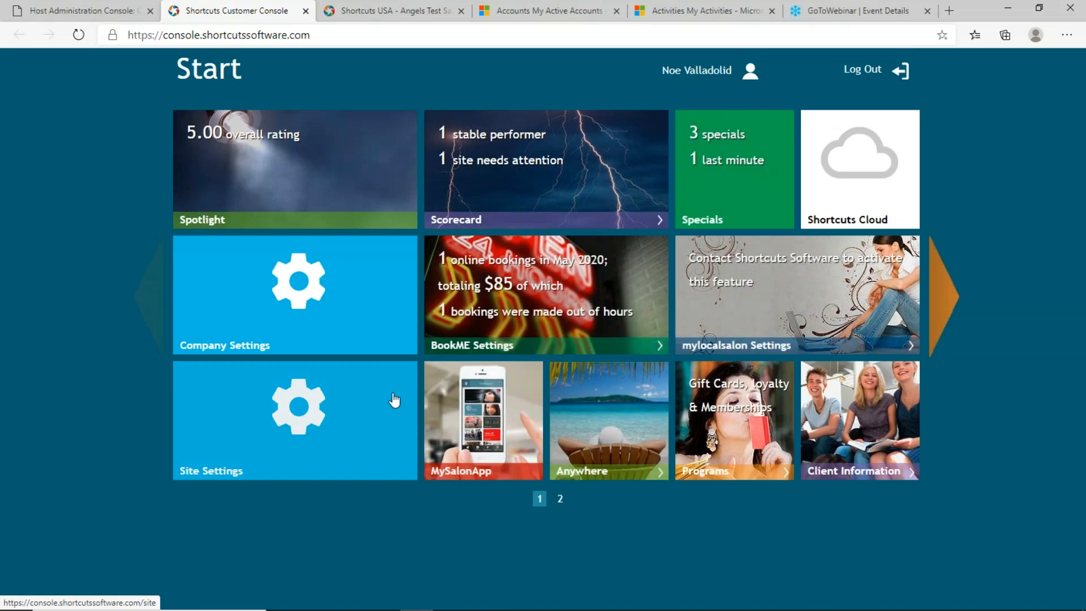
Go from Site Settings to Manage Users and start adding a new user.
{"action": "left_click", "coordinate": [315, 412]}
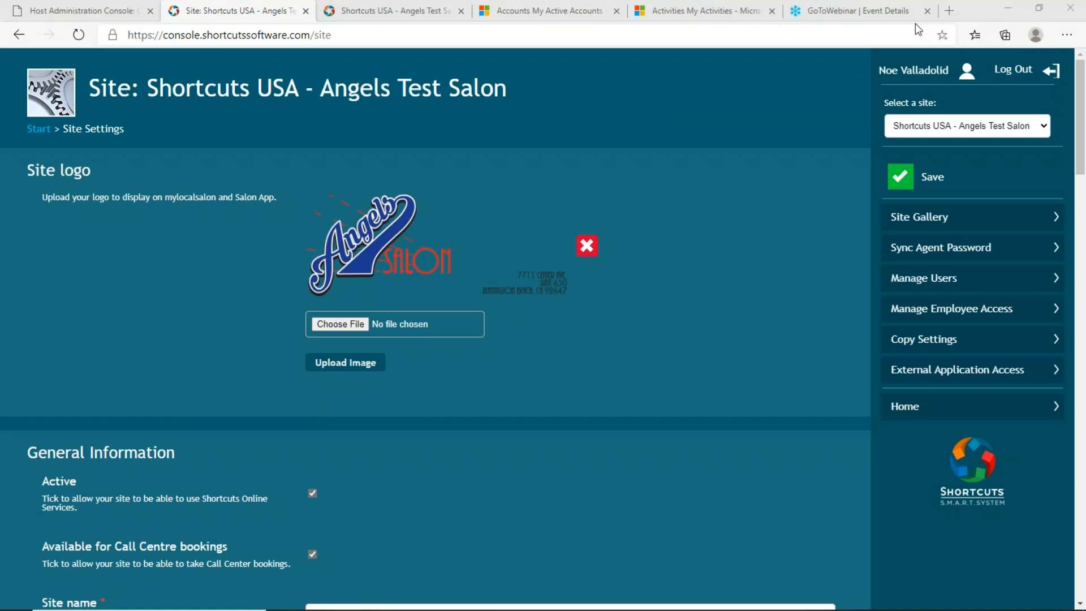
{"action": "left_click", "coordinate": [984, 286]}
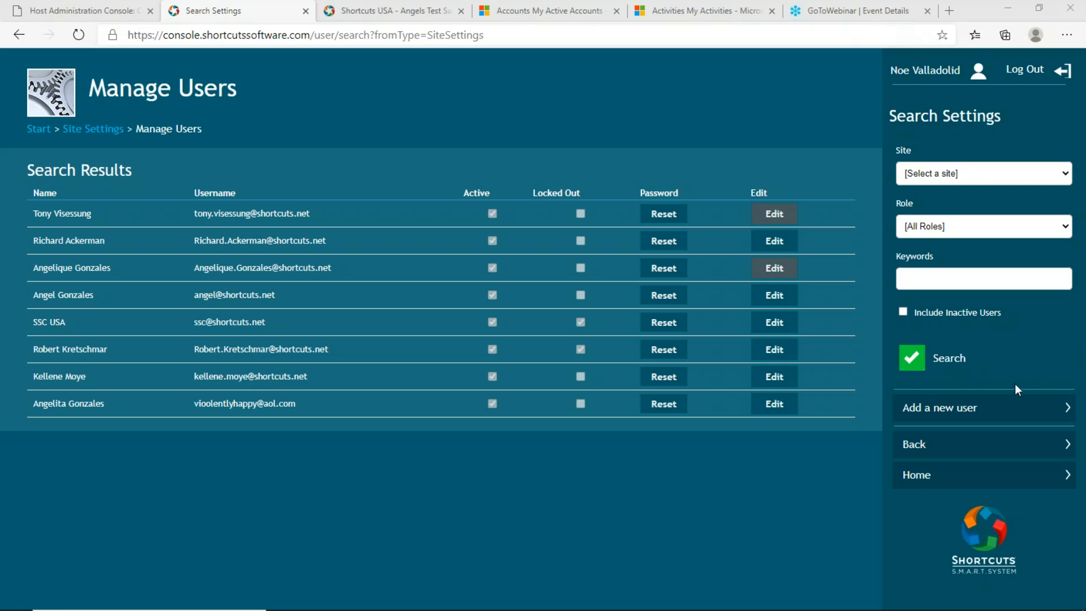
{"action": "left_click", "coordinate": [1001, 416]}
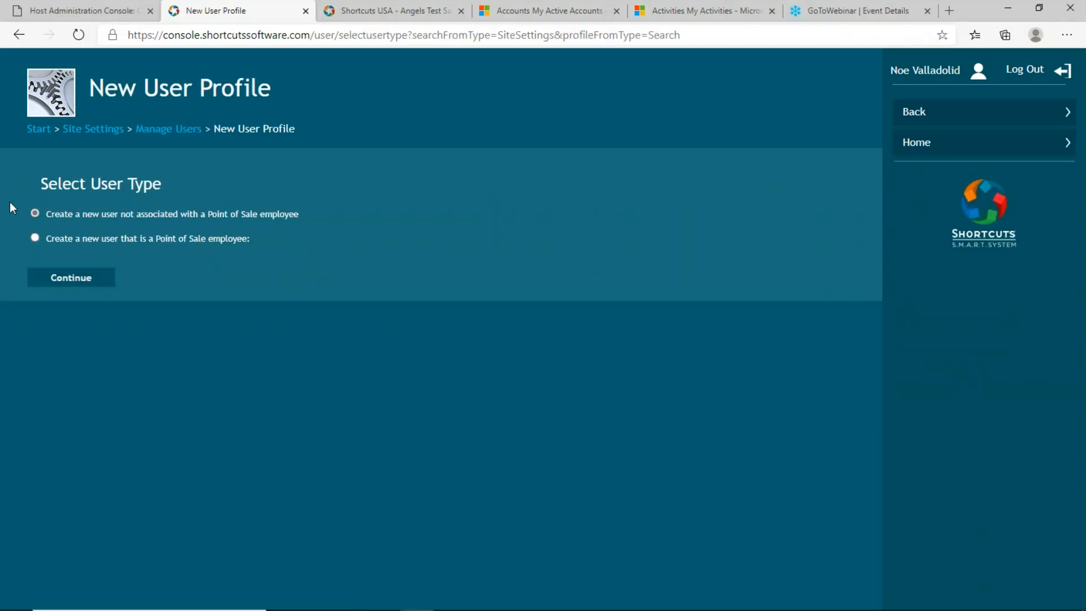
Link the new user to a Point of Sale employee at Shortcuts USA - Angels Test Salon.
{"action": "left_click", "coordinate": [34, 238]}
{"action": "left_click", "coordinate": [189, 277]}
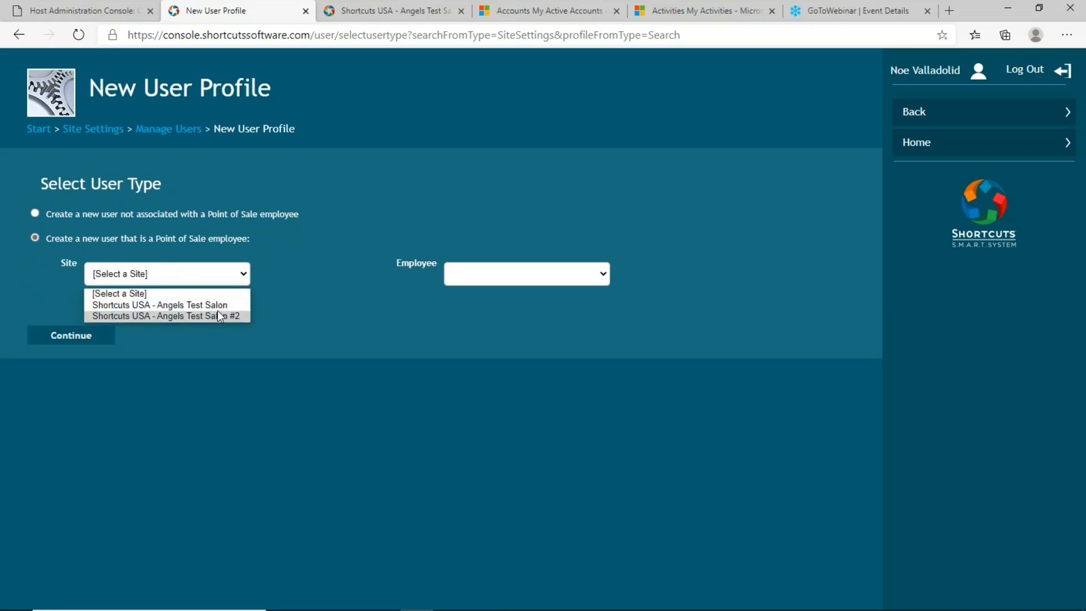
{"action": "left_click", "coordinate": [186, 305]}
{"action": "left_click", "coordinate": [588, 276]}
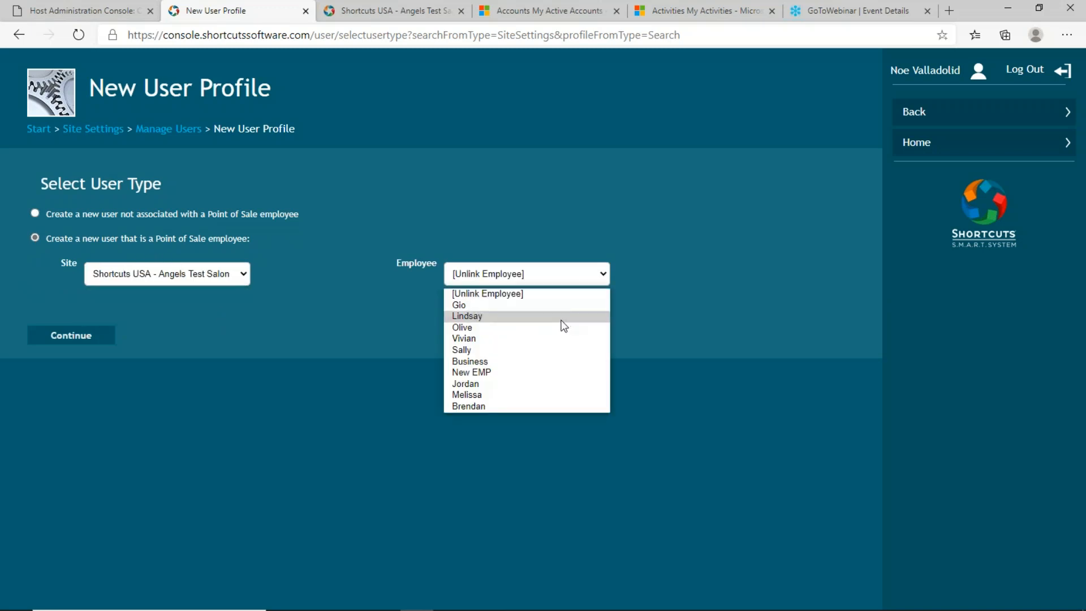
{"action": "left_click", "coordinate": [549, 349]}
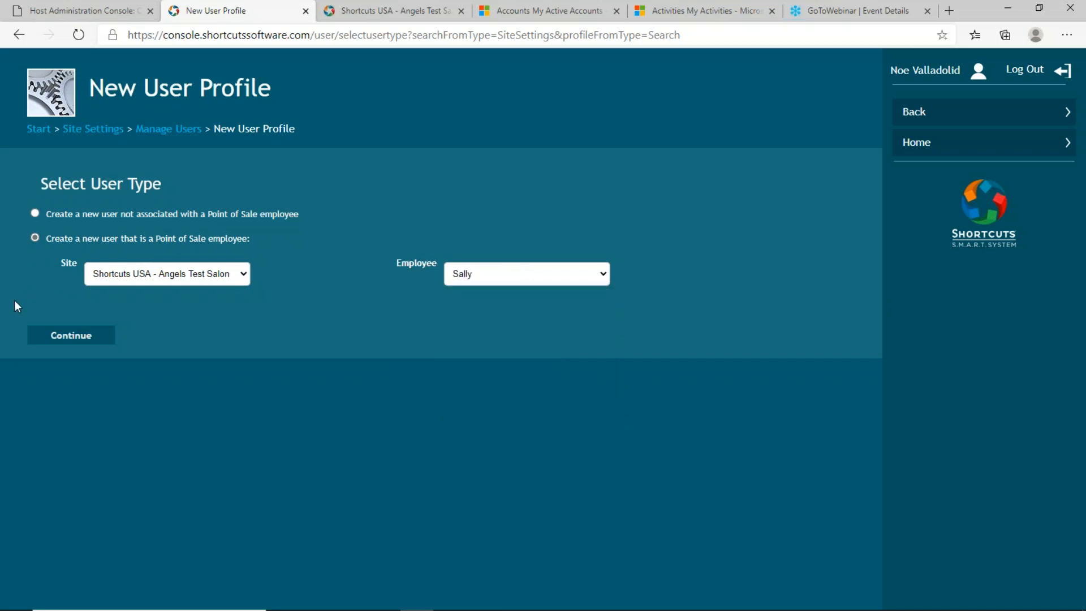
{"action": "left_click", "coordinate": [80, 336]}
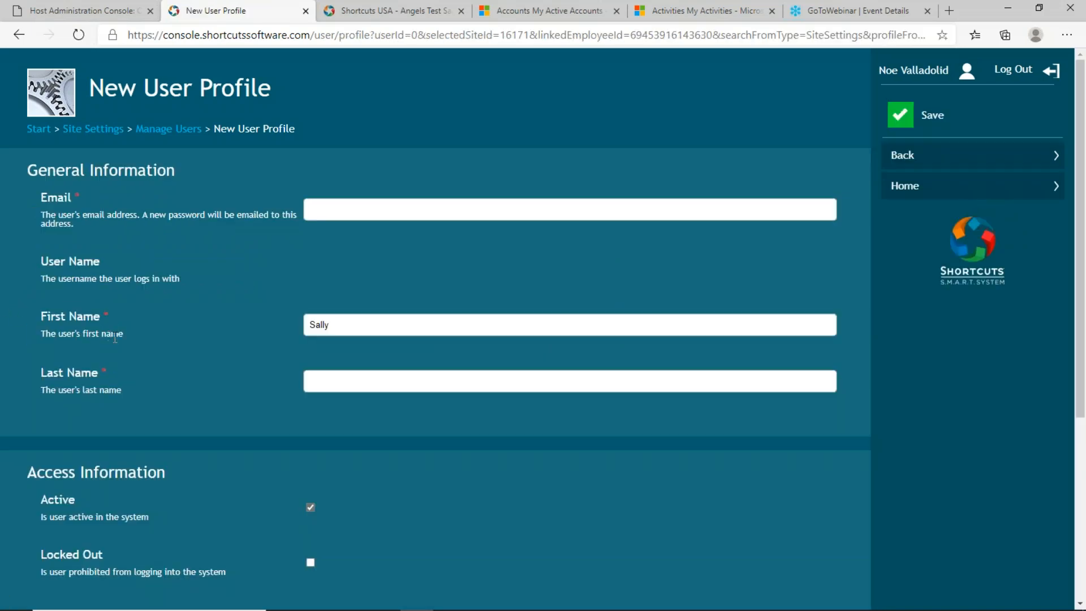
Look over the new user profile form, then switch to the salon's appointment book tab.
{"action": "scroll", "coordinate": [219, 344], "scroll_direction": "down", "scroll_amount": 5}
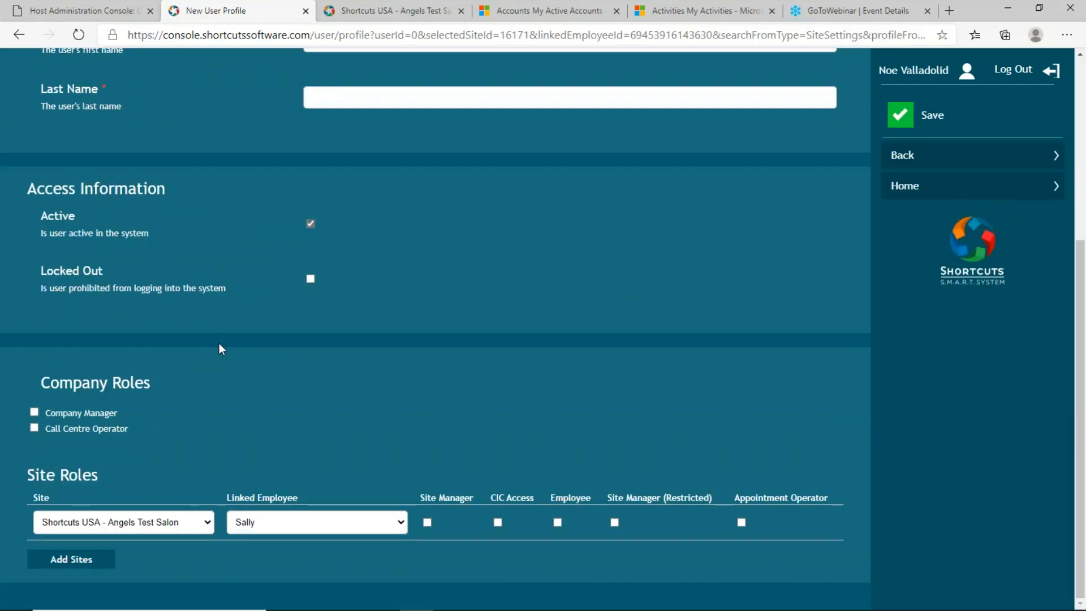
{"action": "scroll", "coordinate": [219, 349], "scroll_direction": "up", "scroll_amount": 5}
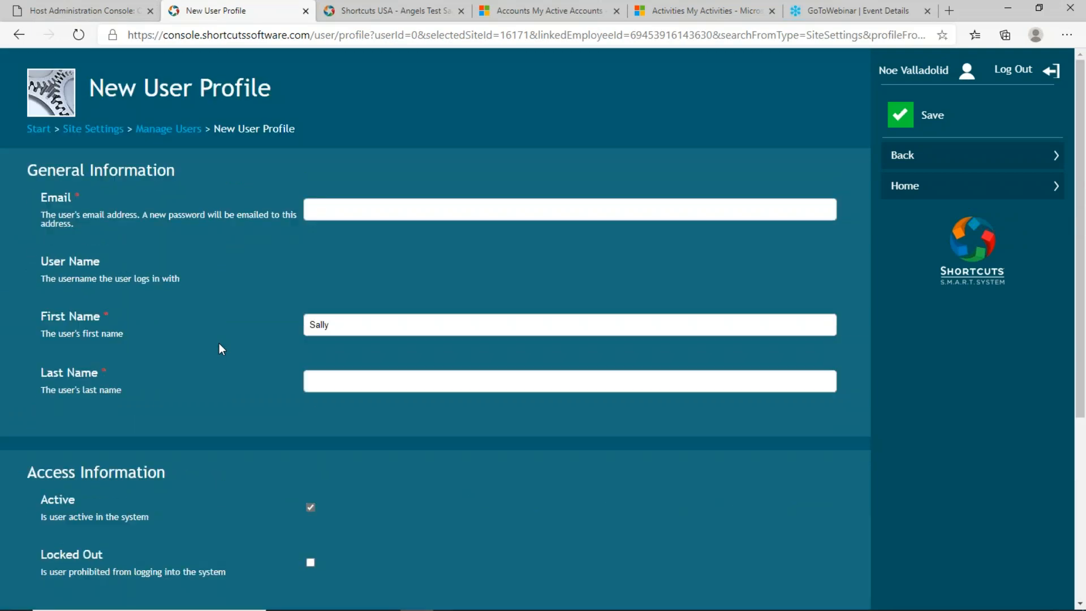
{"action": "left_click", "coordinate": [394, 14]}
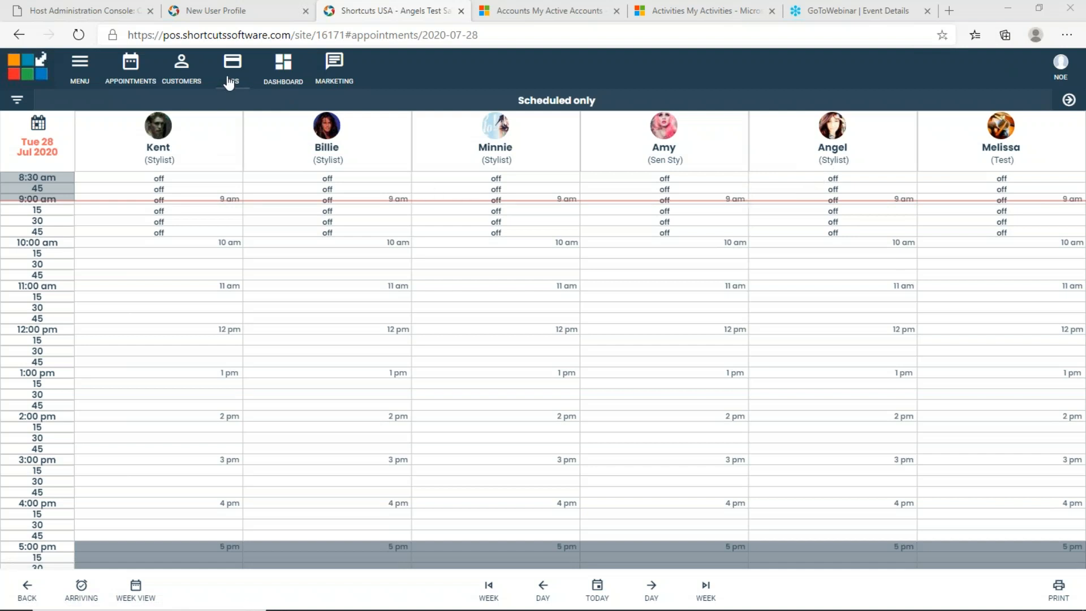
Open the employee's Roles & Login panel via Menu > Employees and schedules > Employees.
{"action": "left_click", "coordinate": [80, 72]}
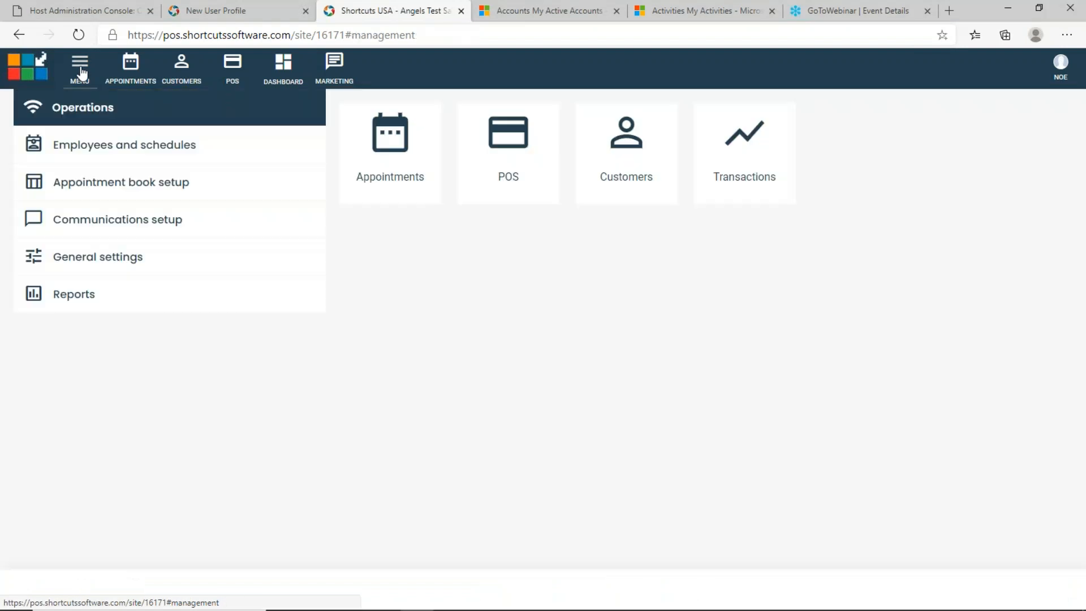
{"action": "left_click", "coordinate": [127, 154]}
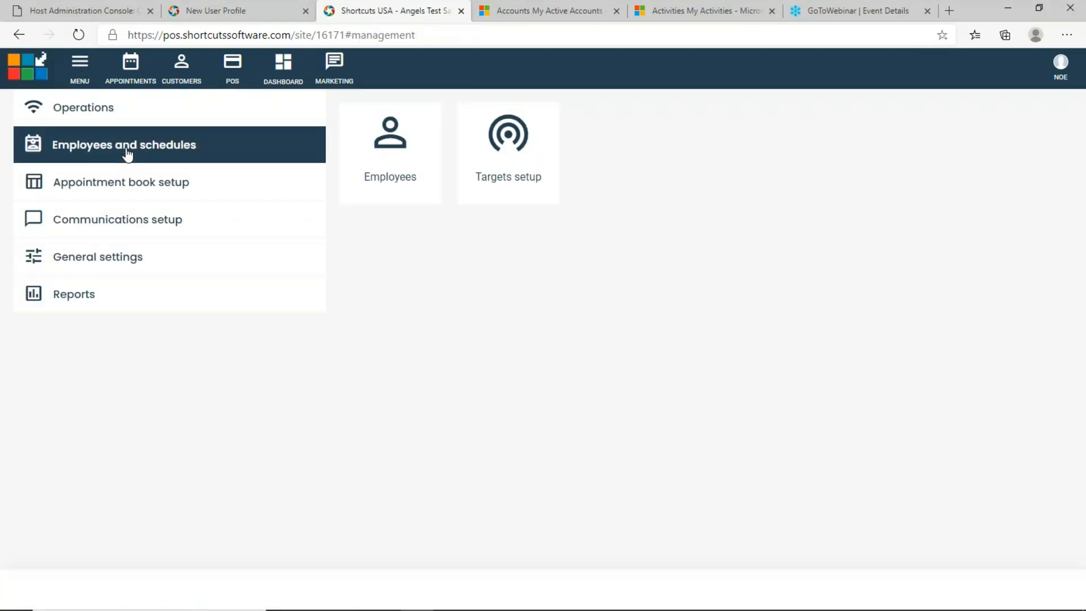
{"action": "left_click", "coordinate": [405, 162]}
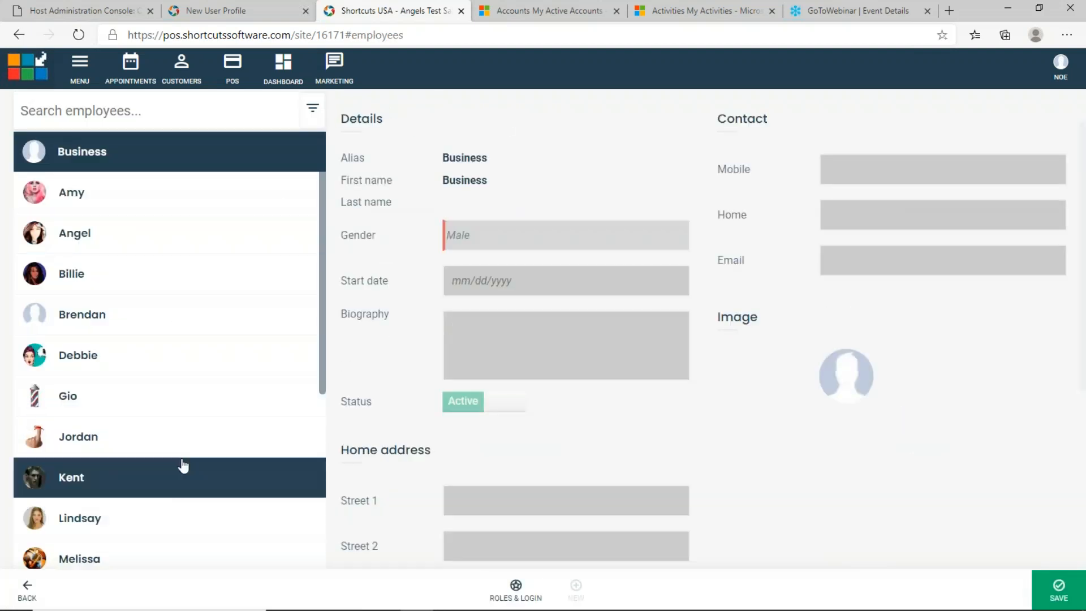
{"action": "left_click", "coordinate": [181, 437]}
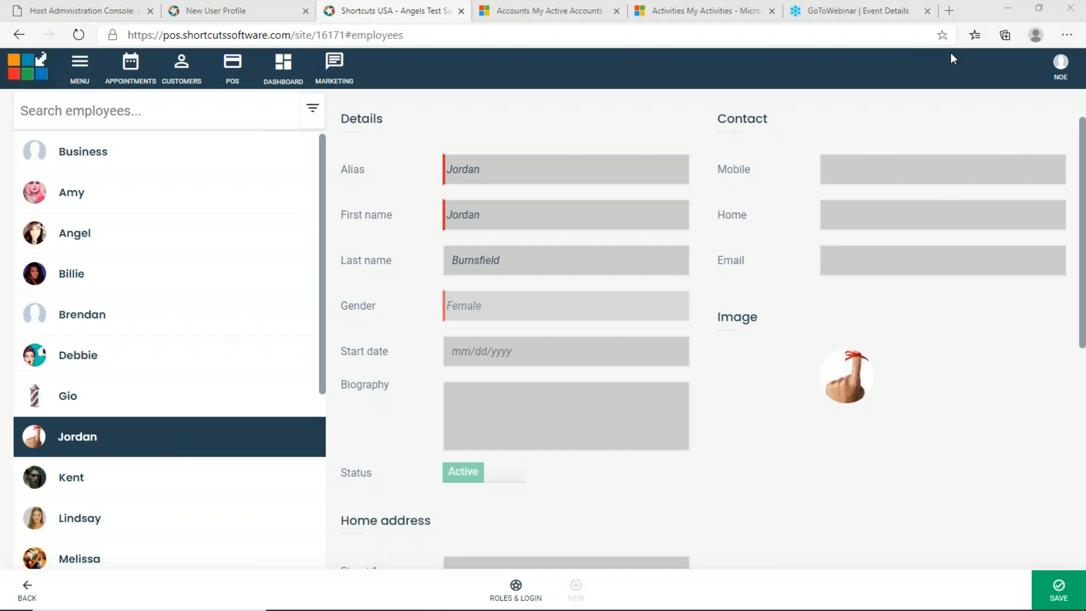
{"action": "left_click", "coordinate": [516, 588]}
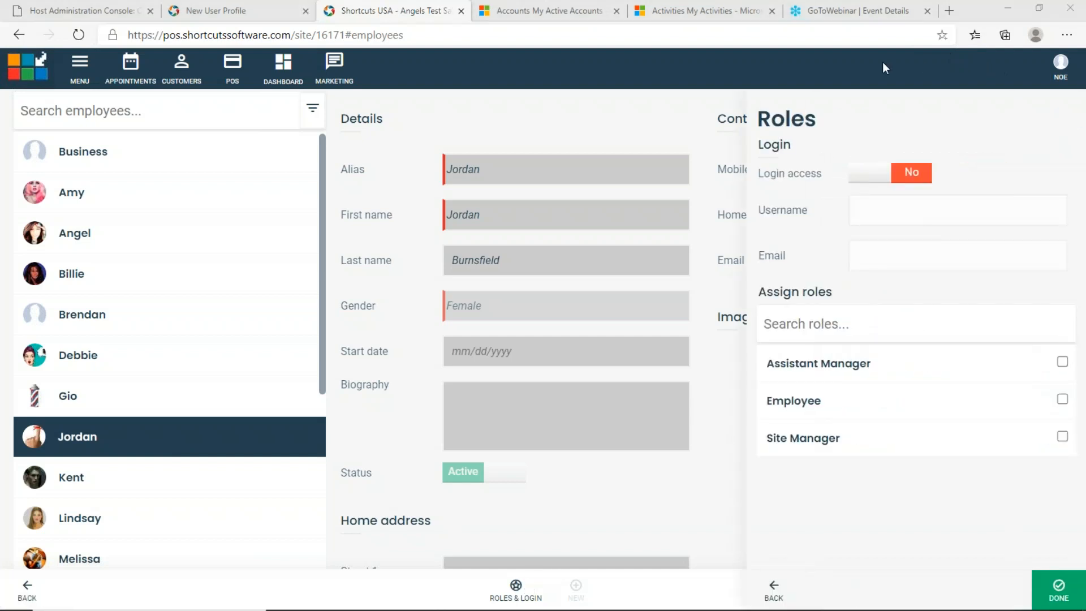
Enter the employee's e-mail address as both the login username and e-mail.
{"action": "left_click", "coordinate": [944, 211]}
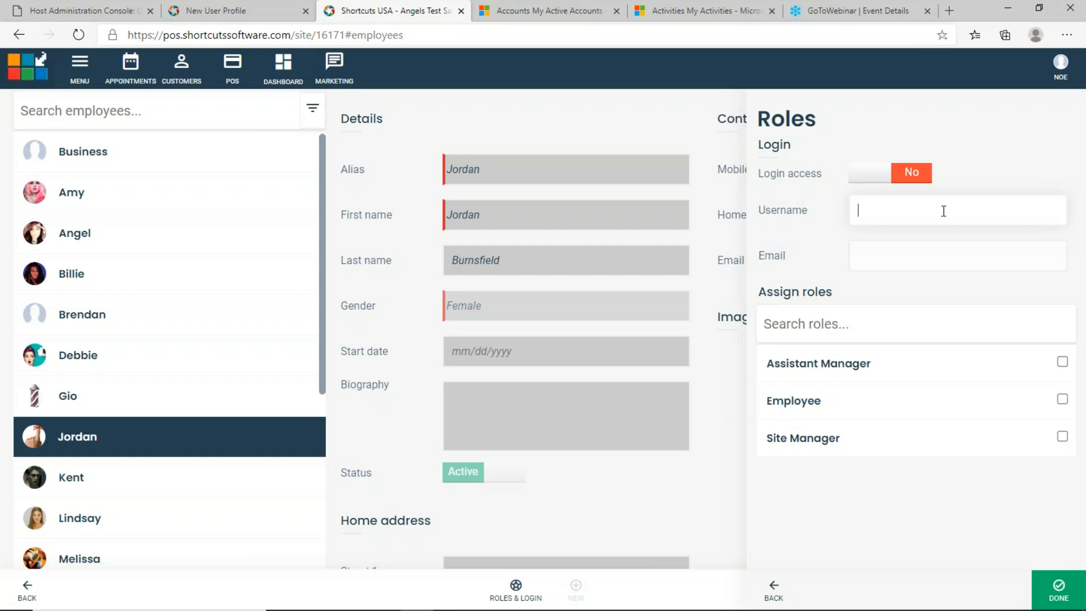
{"action": "key", "text": "Tab"}
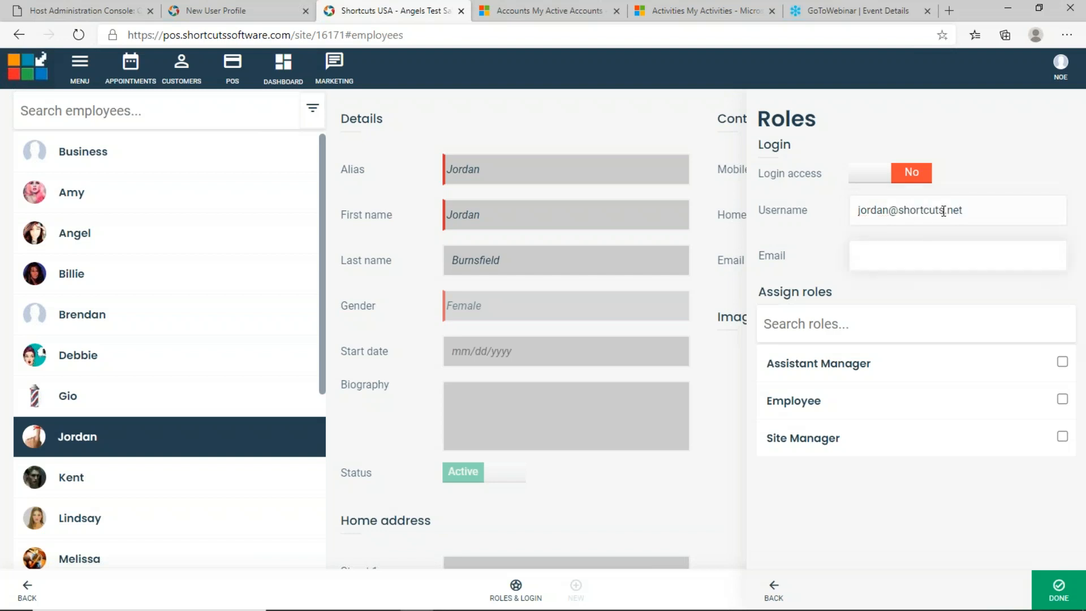
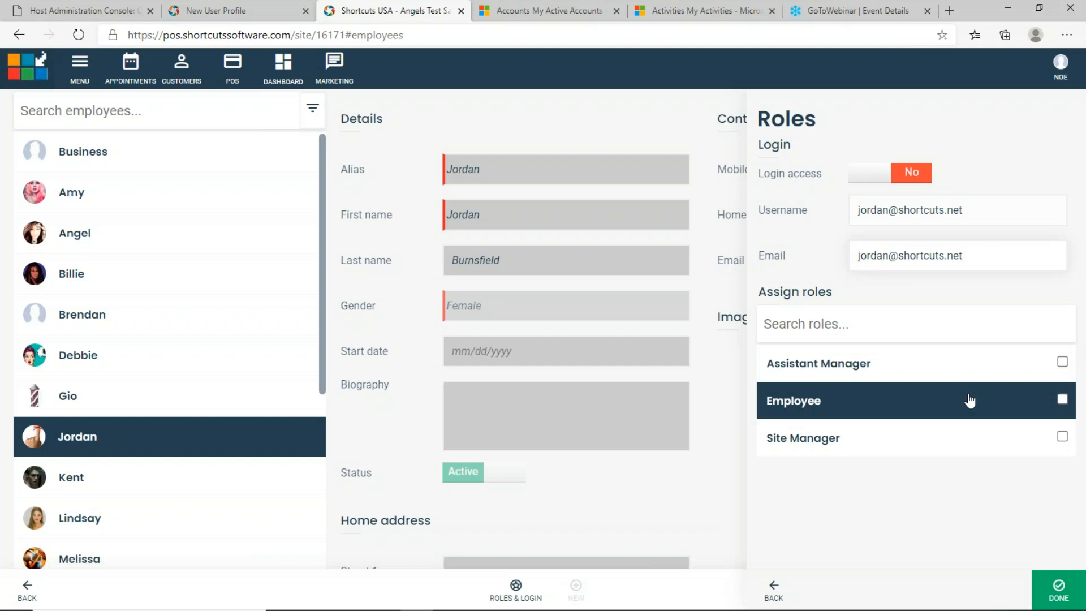
Assign the Employee role and toggle login access on, then back off.
{"action": "left_click", "coordinate": [1062, 399]}
{"action": "left_click", "coordinate": [898, 181]}
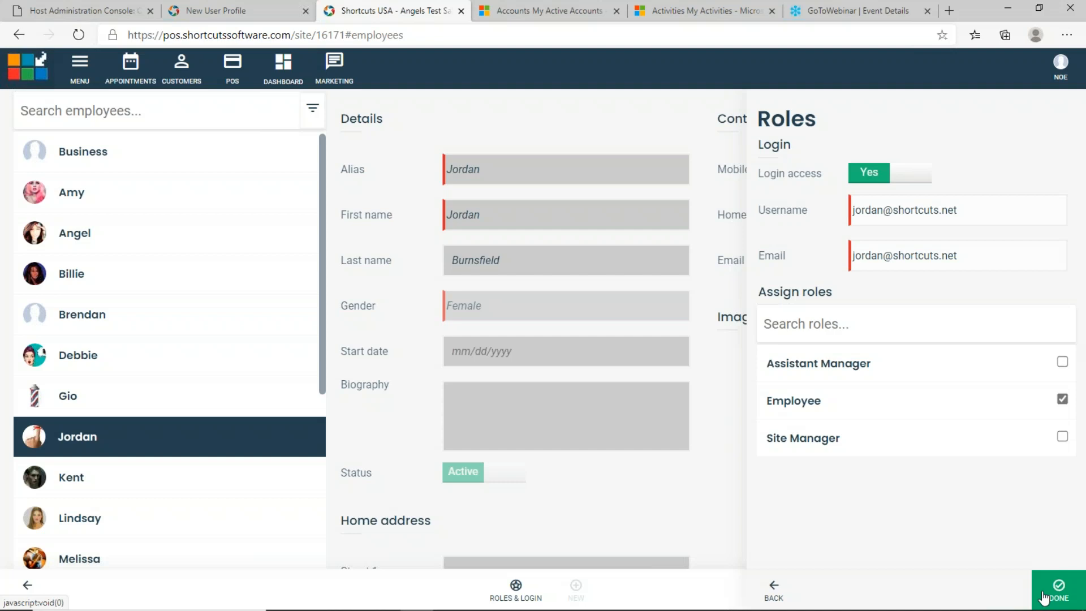
{"action": "left_click", "coordinate": [906, 178]}
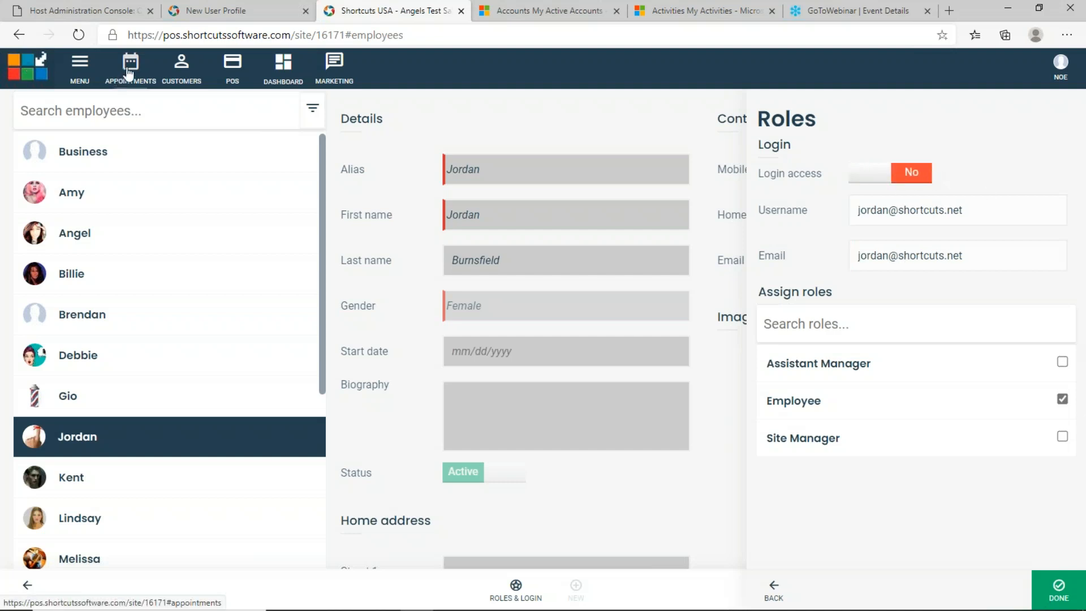
Open the appointment book for Tuesday 28 July 2020, starting then cancelling an 11:00 am booking.
{"action": "left_click", "coordinate": [130, 67]}
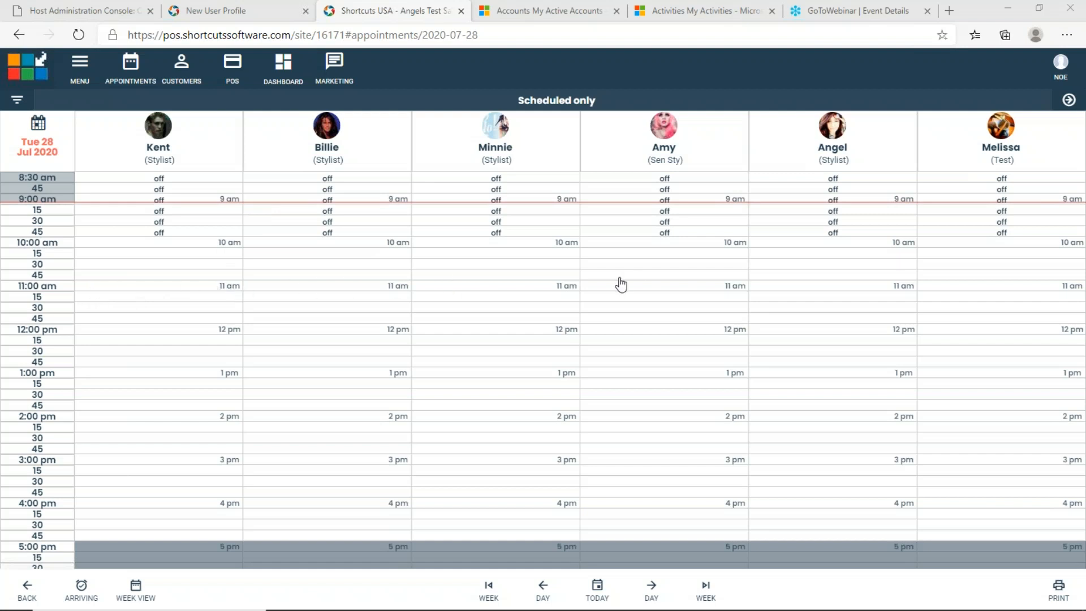
{"action": "left_click", "coordinate": [142, 284]}
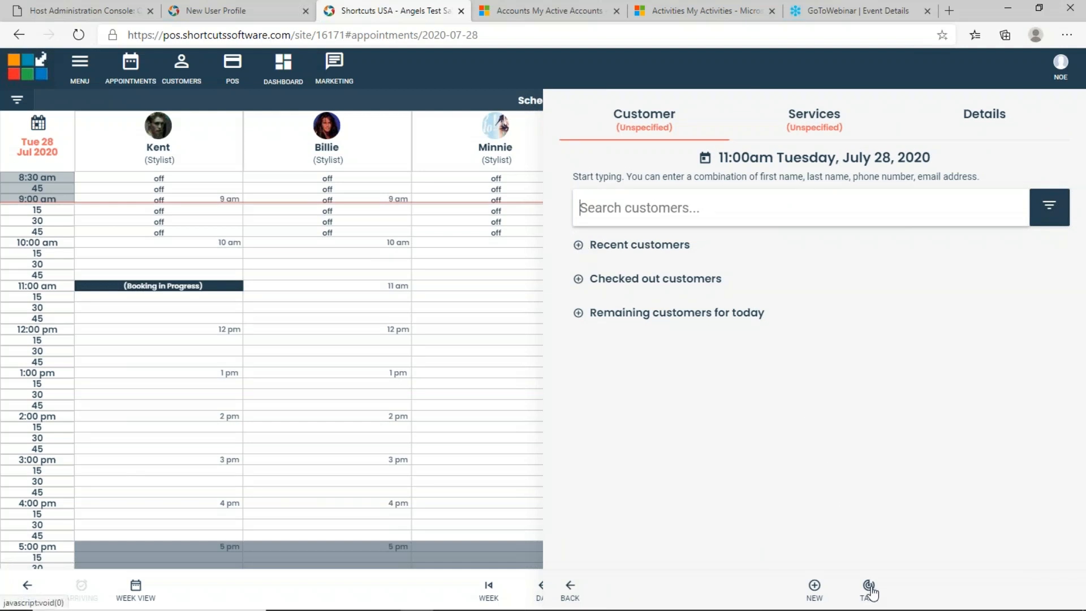
{"action": "left_click", "coordinate": [571, 592]}
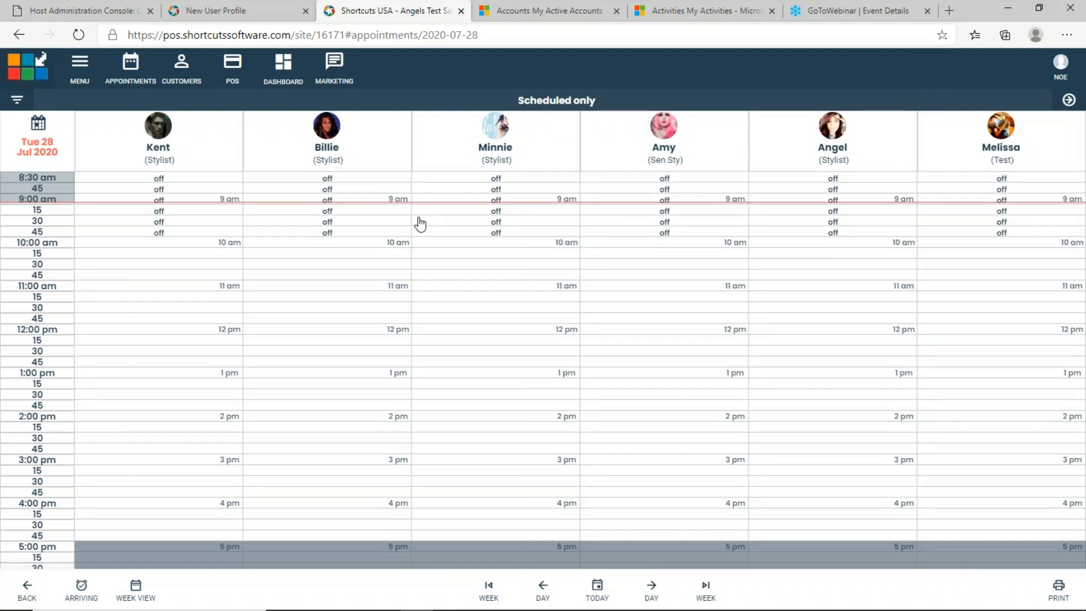
Open Roles under General settings and view Employee, comparing it with Site Manager.
{"action": "left_click", "coordinate": [84, 72]}
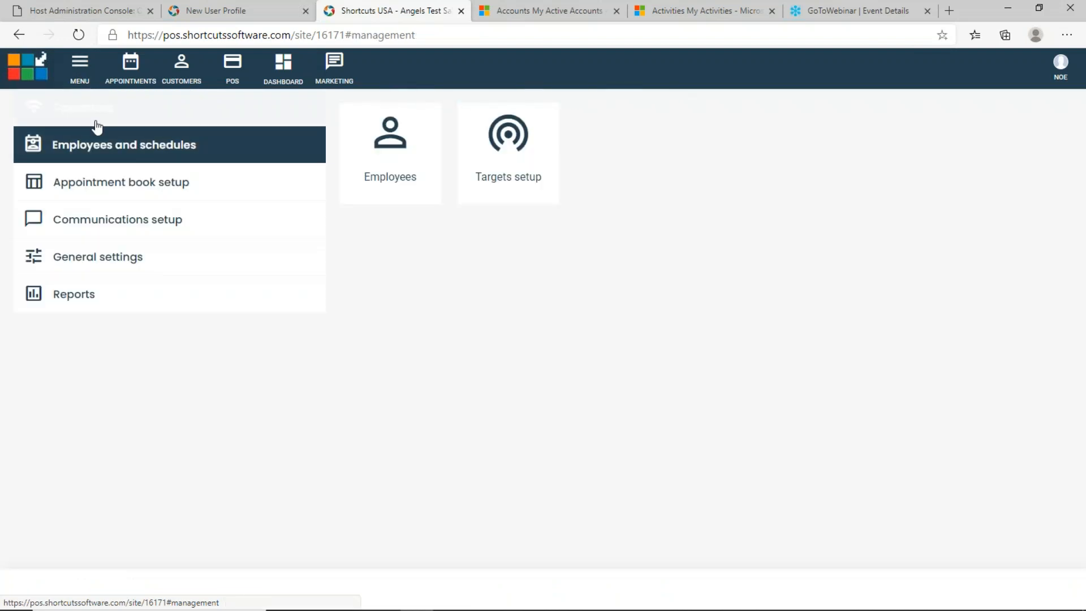
{"action": "left_click", "coordinate": [125, 268]}
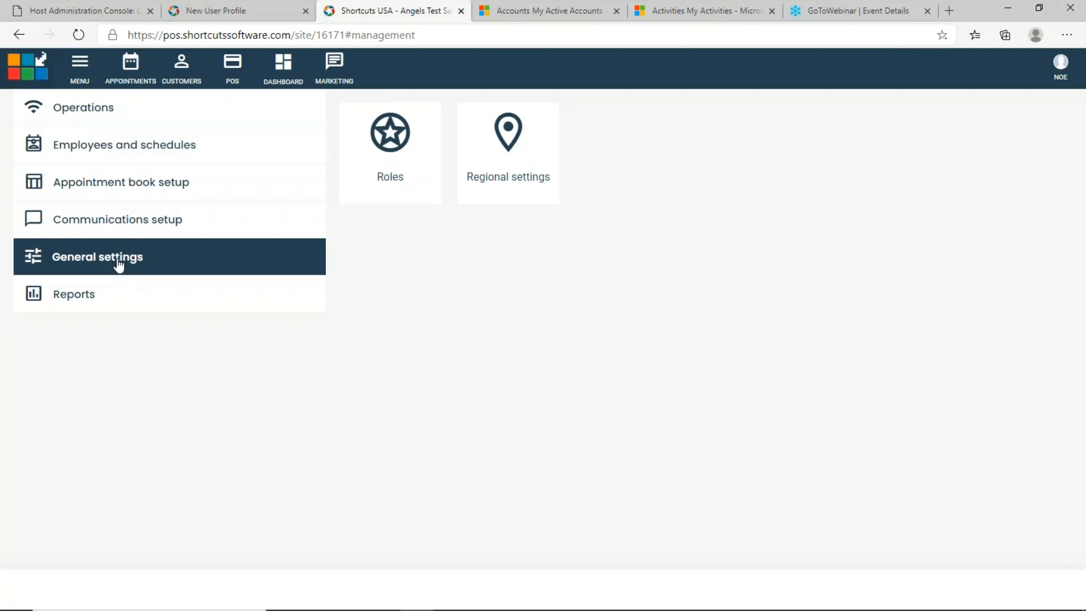
{"action": "left_click", "coordinate": [415, 165]}
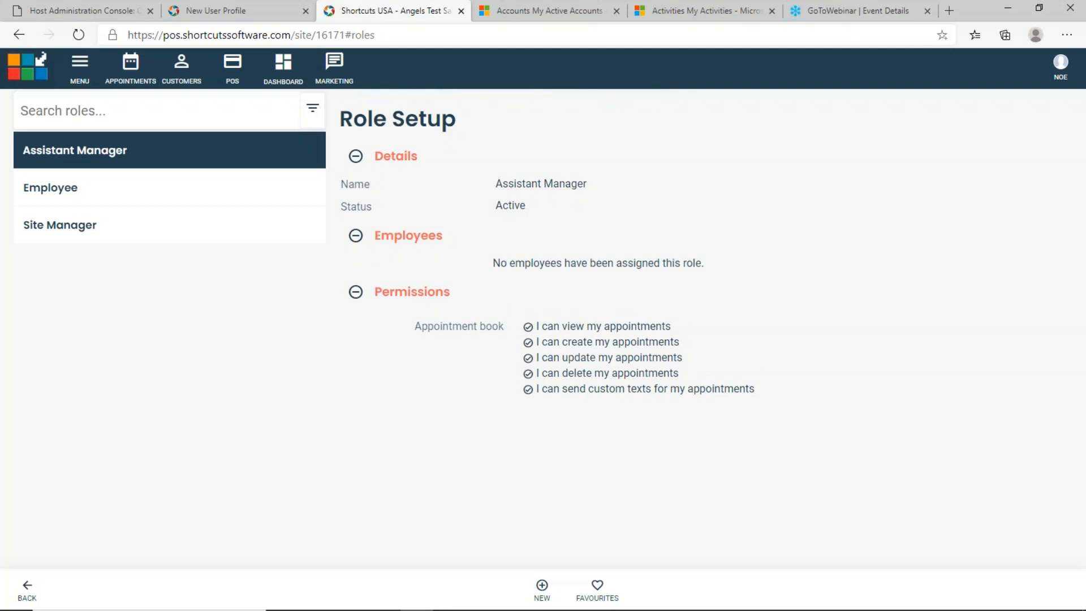
{"action": "left_click", "coordinate": [149, 199]}
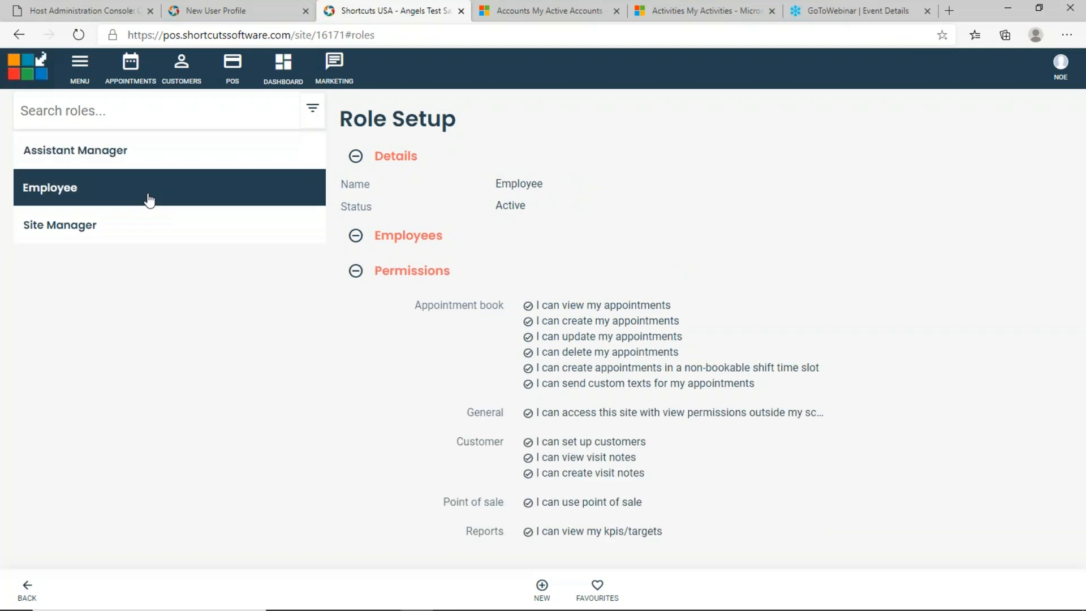
{"action": "left_click", "coordinate": [147, 229]}
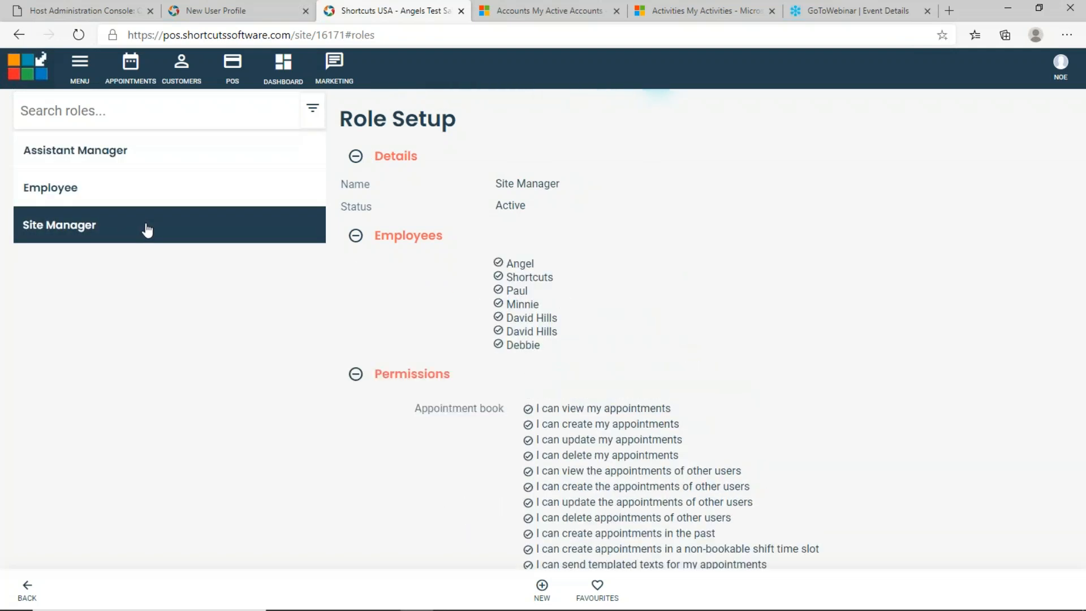
{"action": "left_click", "coordinate": [151, 203]}
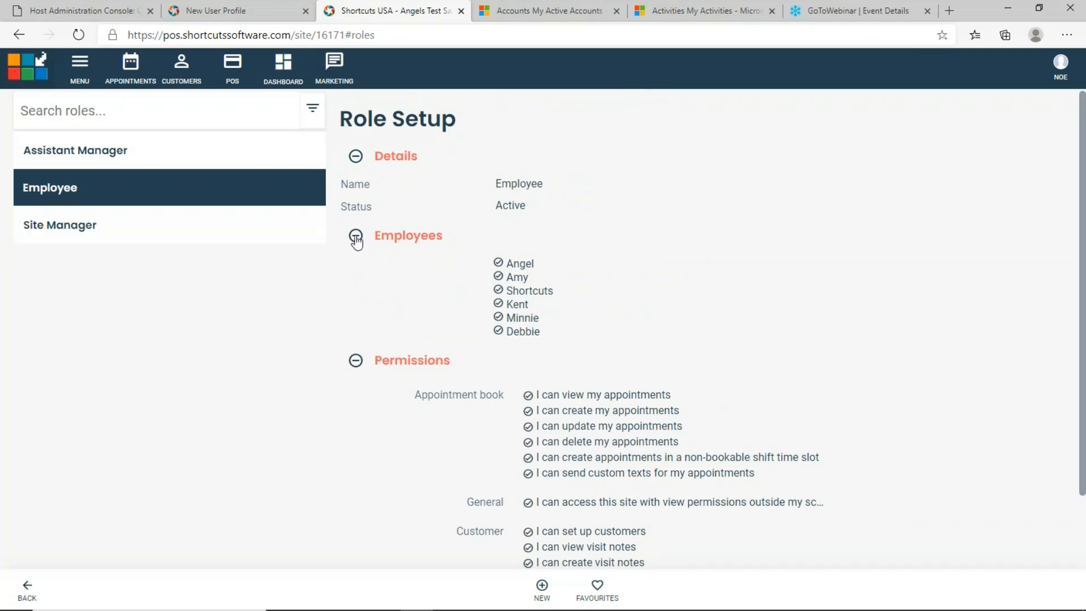
Review the Employee role's permission categories and open them for editing.
{"action": "left_click", "coordinate": [356, 362]}
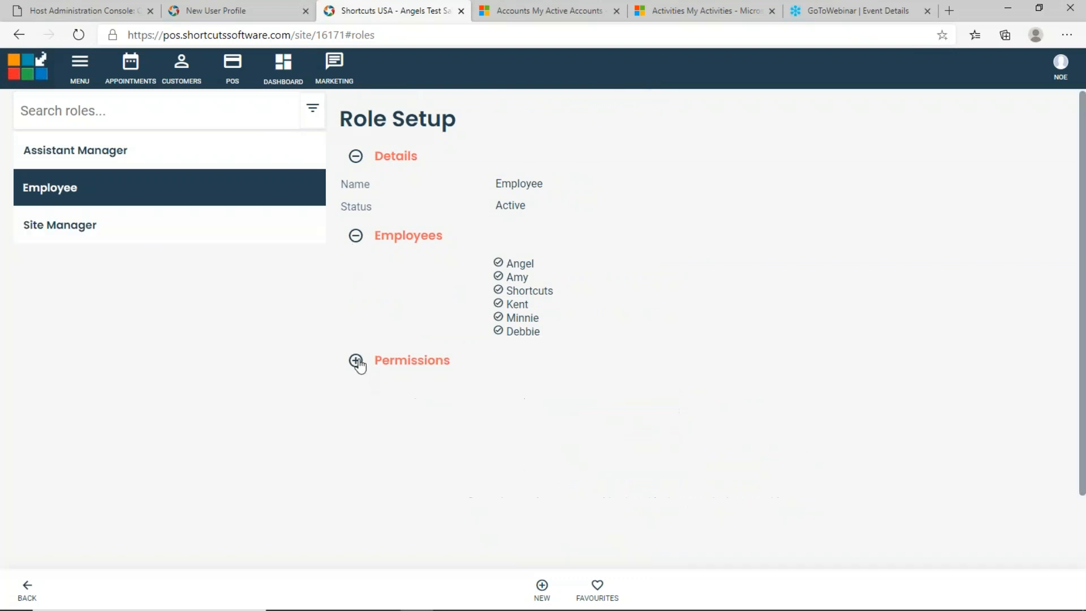
{"action": "left_click", "coordinate": [356, 362]}
{"action": "scroll", "coordinate": [357, 361], "scroll_direction": "down", "scroll_amount": 1}
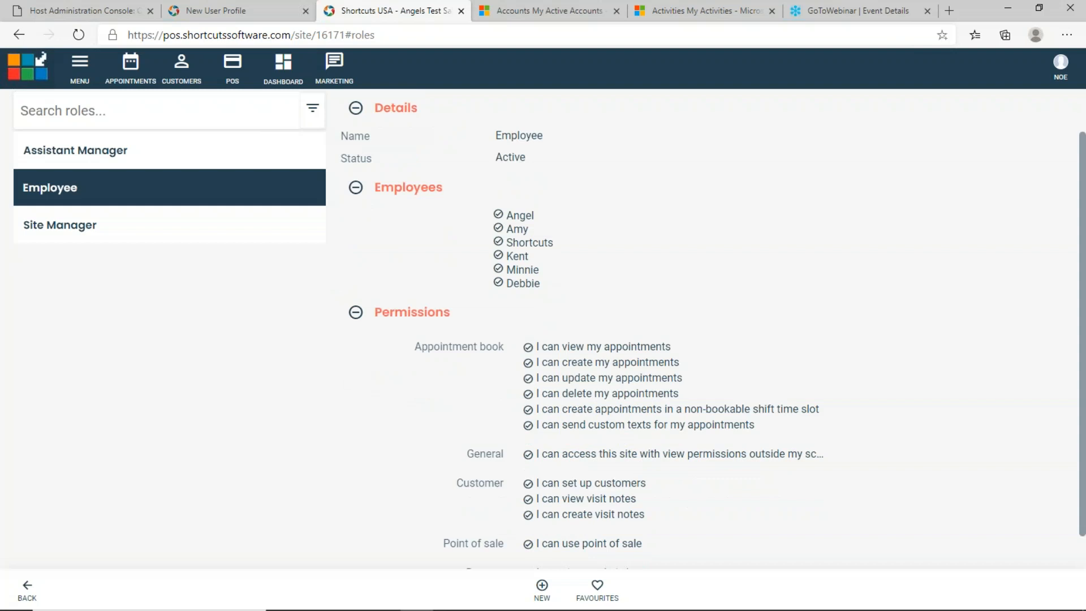
{"action": "scroll", "coordinate": [356, 361], "scroll_direction": "down", "scroll_amount": 1}
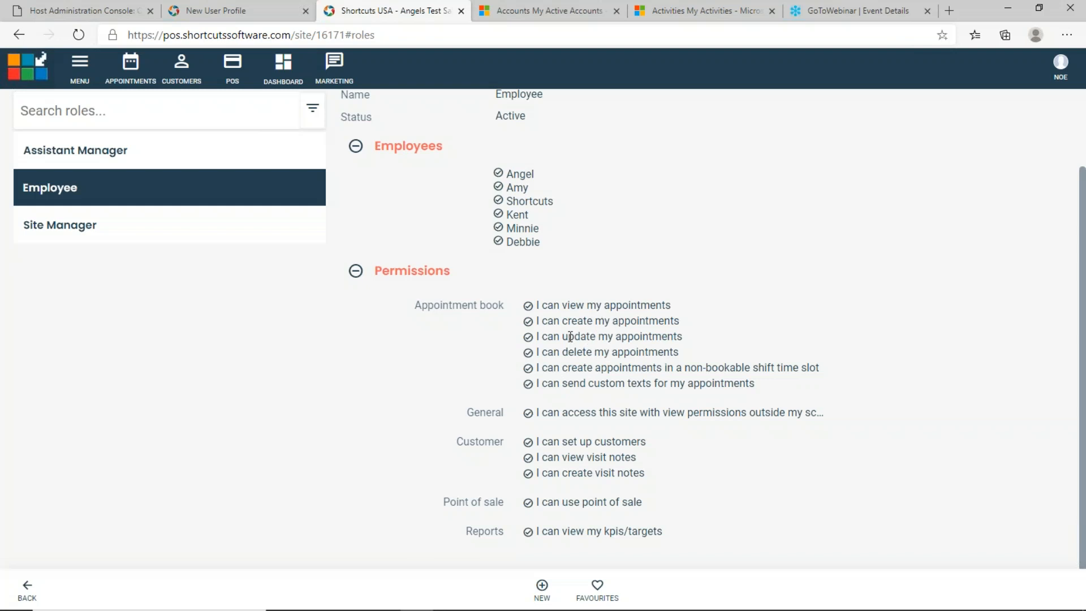
{"action": "left_click", "coordinate": [415, 278]}
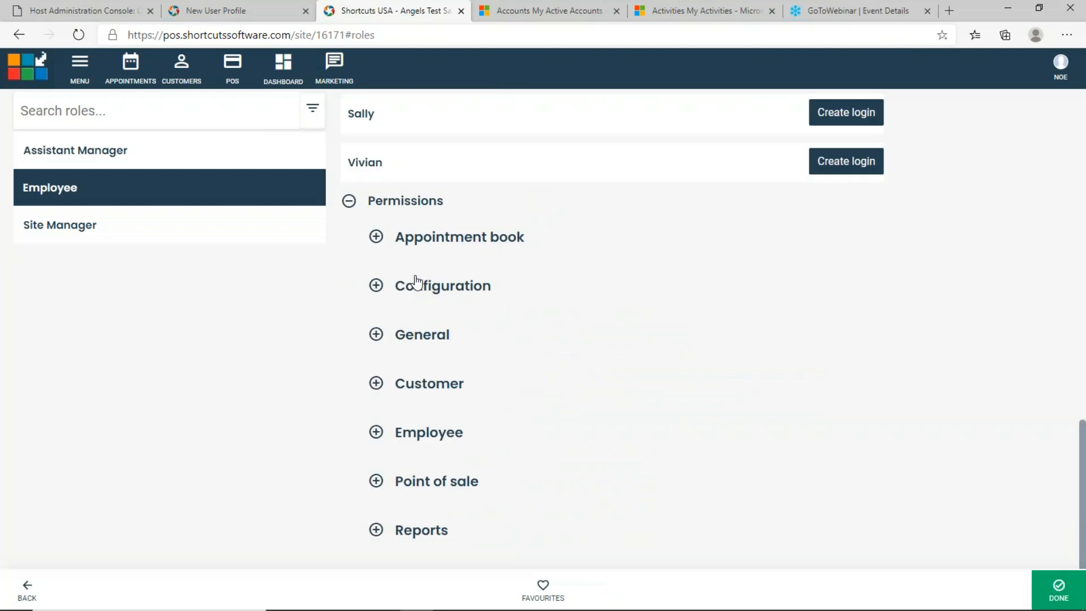
Expand the Employee role's Appointment book permissions and look through its toggle settings.
{"action": "left_click", "coordinate": [376, 237]}
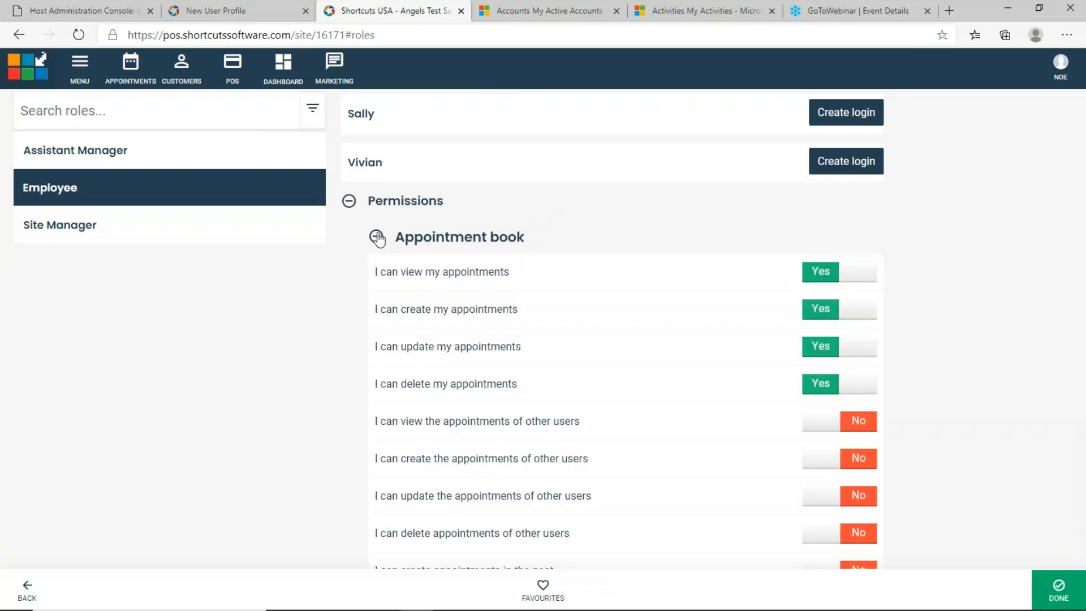
{"action": "scroll", "coordinate": [662, 465], "scroll_direction": "down", "scroll_amount": 10}
{"action": "scroll", "coordinate": [661, 466], "scroll_direction": "up", "scroll_amount": 4}
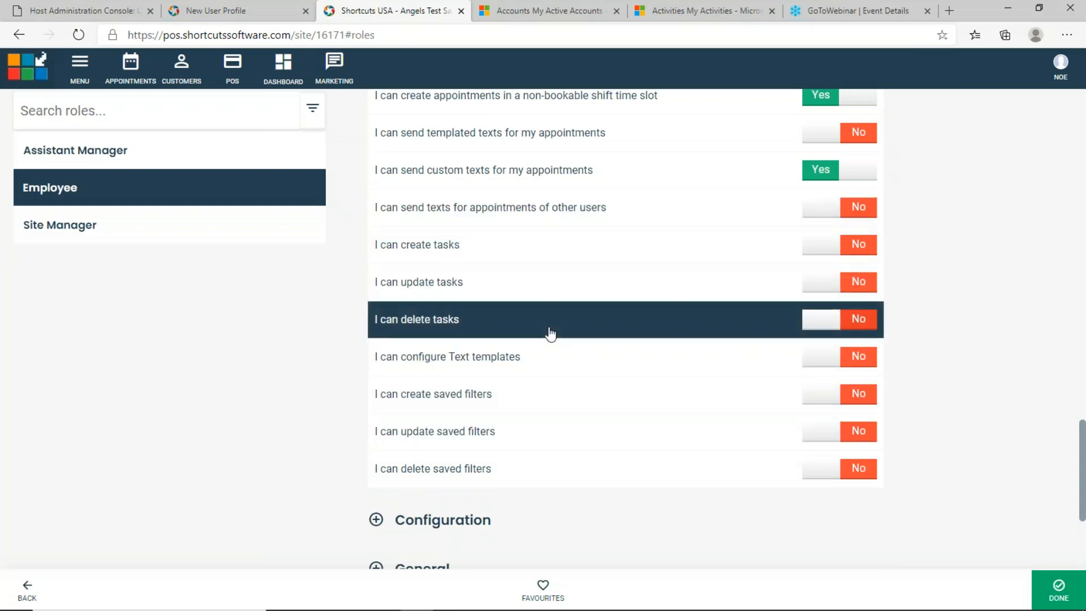
{"action": "scroll", "coordinate": [529, 245], "scroll_direction": "up", "scroll_amount": 3}
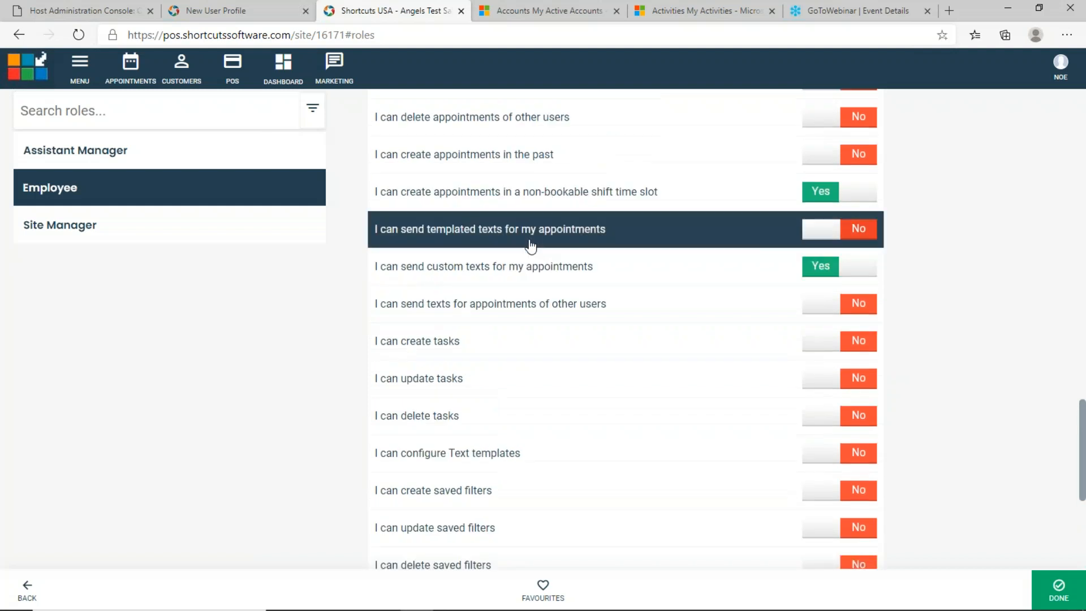
{"action": "scroll", "coordinate": [530, 245], "scroll_direction": "up", "scroll_amount": 2}
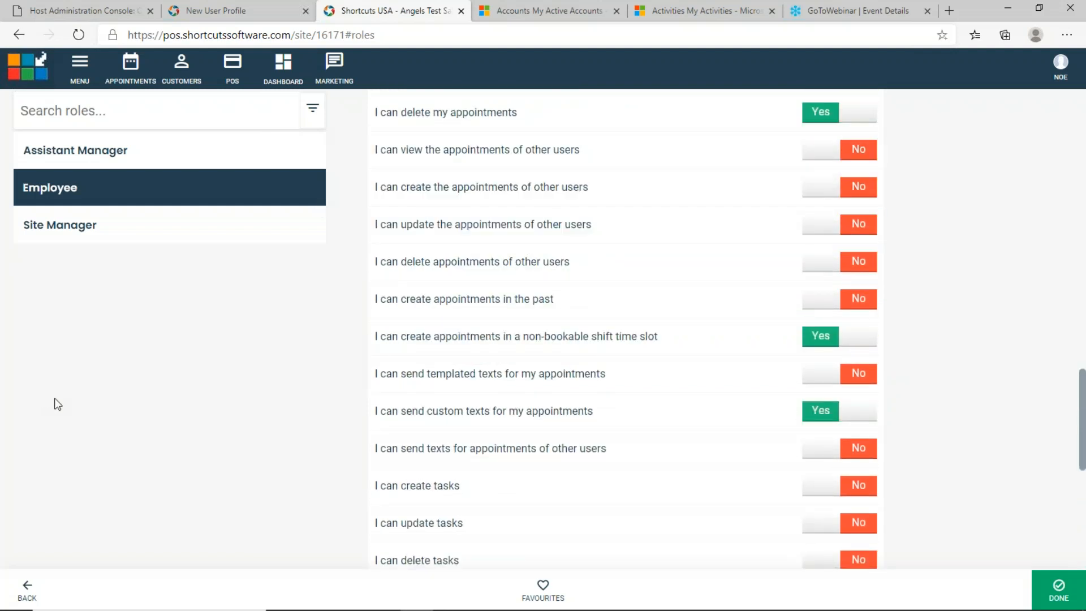
Return to the appointment book, then bring the Cloud Appointment Book-Basics deck forward at slide 8.
{"action": "left_click", "coordinate": [66, 72]}
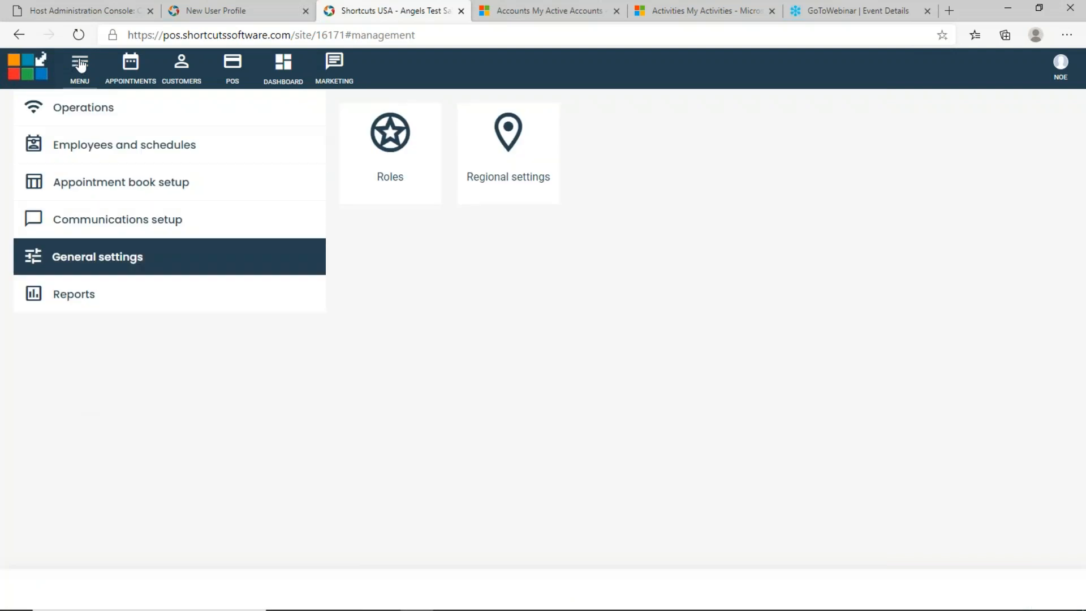
{"action": "left_click", "coordinate": [130, 63]}
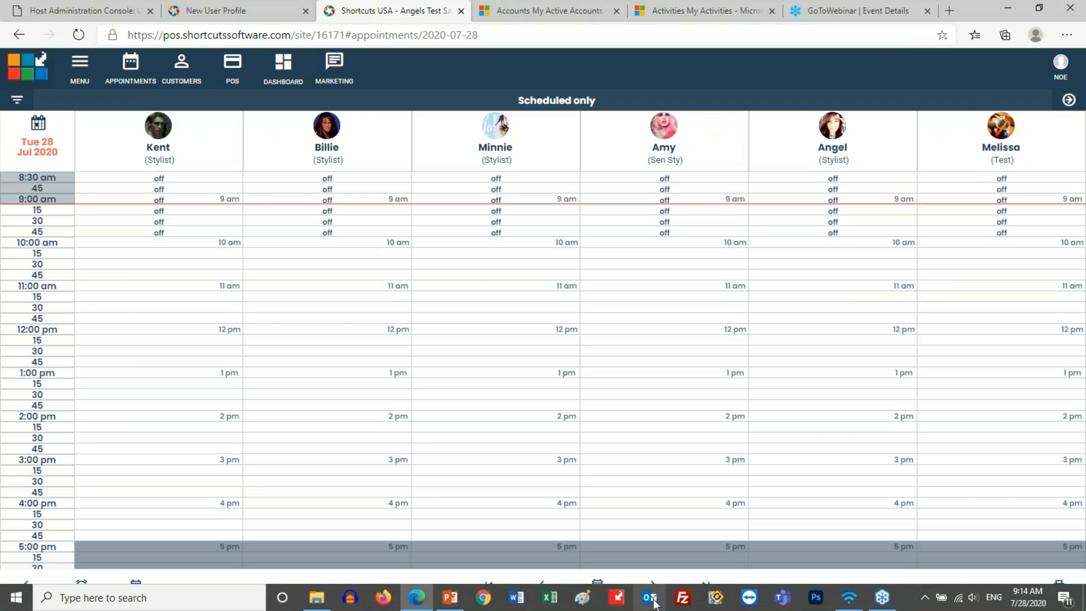
{"action": "left_click", "coordinate": [450, 598]}
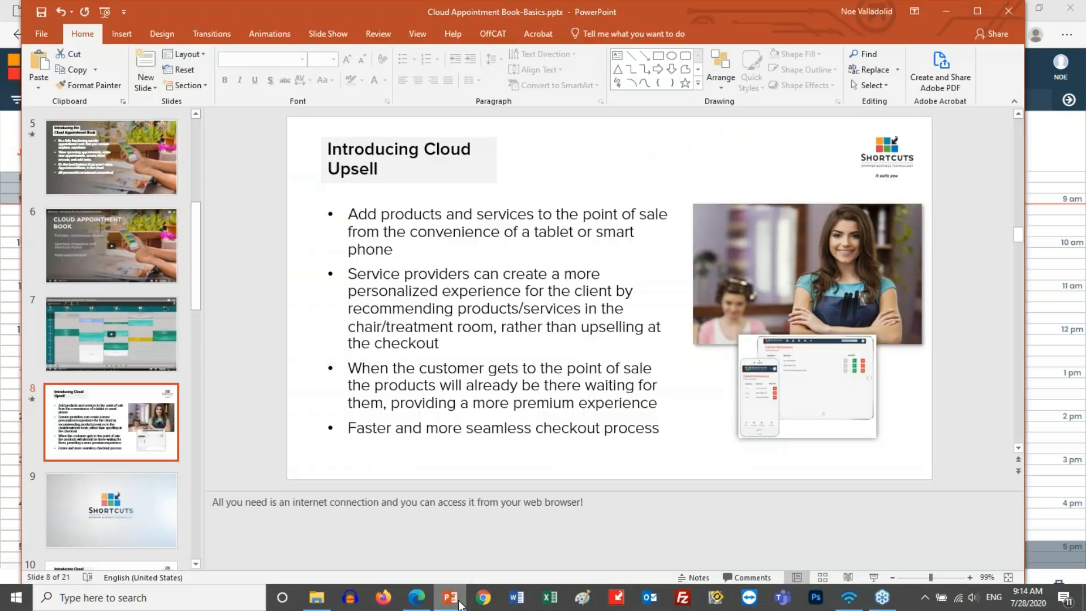